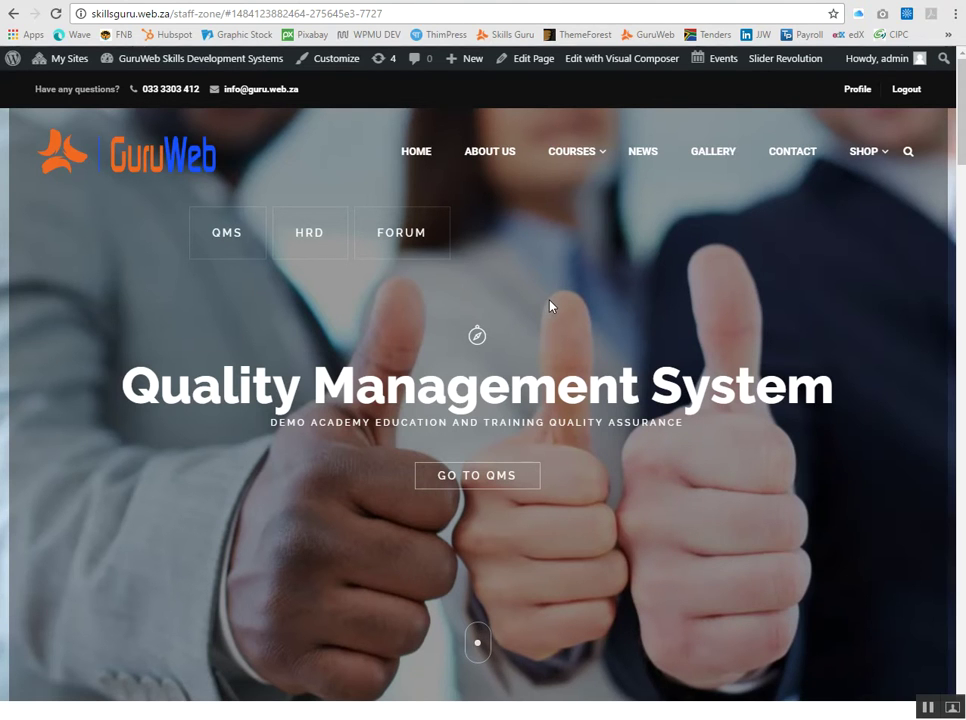
Review the Administration section of the Quality Management System, down to the Learner Applications and Registration procedure.
scroll(541, 305, "down", 1)
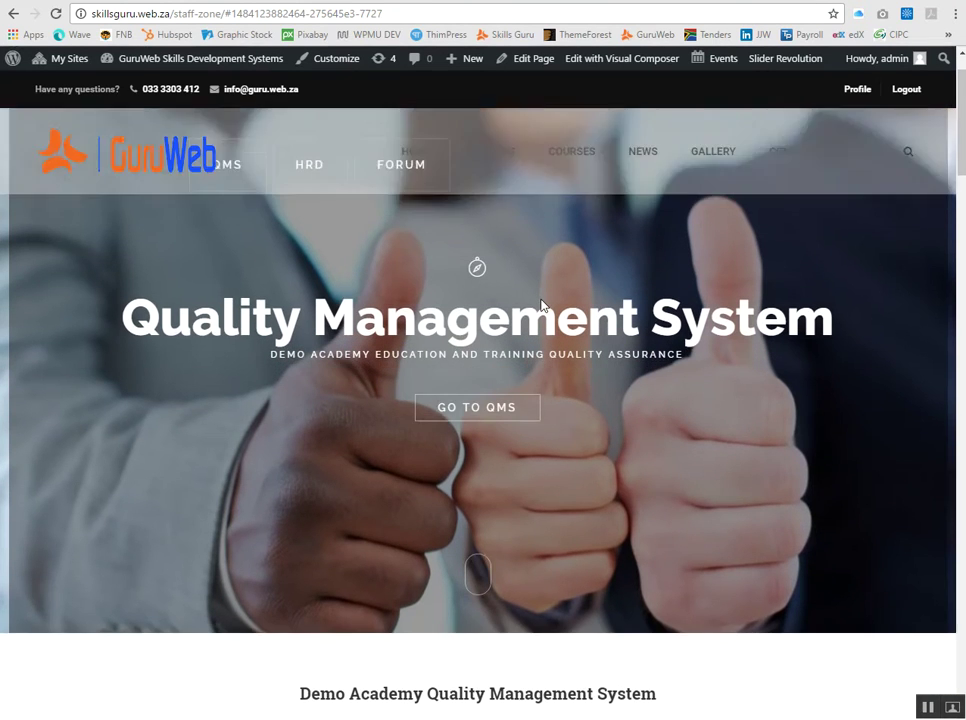
left_click(477, 400)
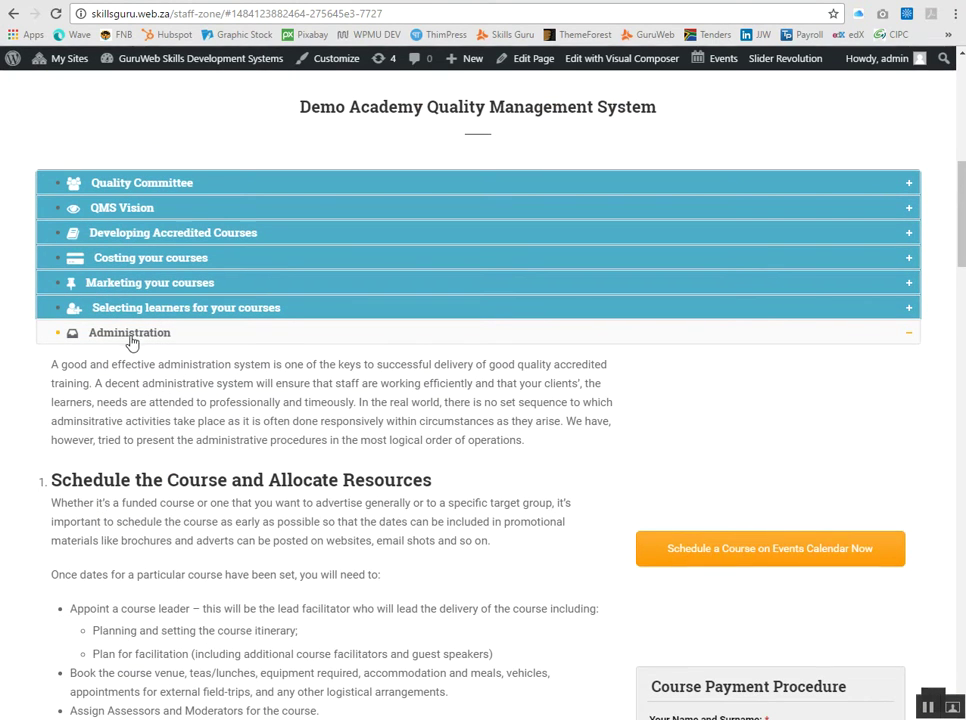
scroll(328, 338, "down", 3)
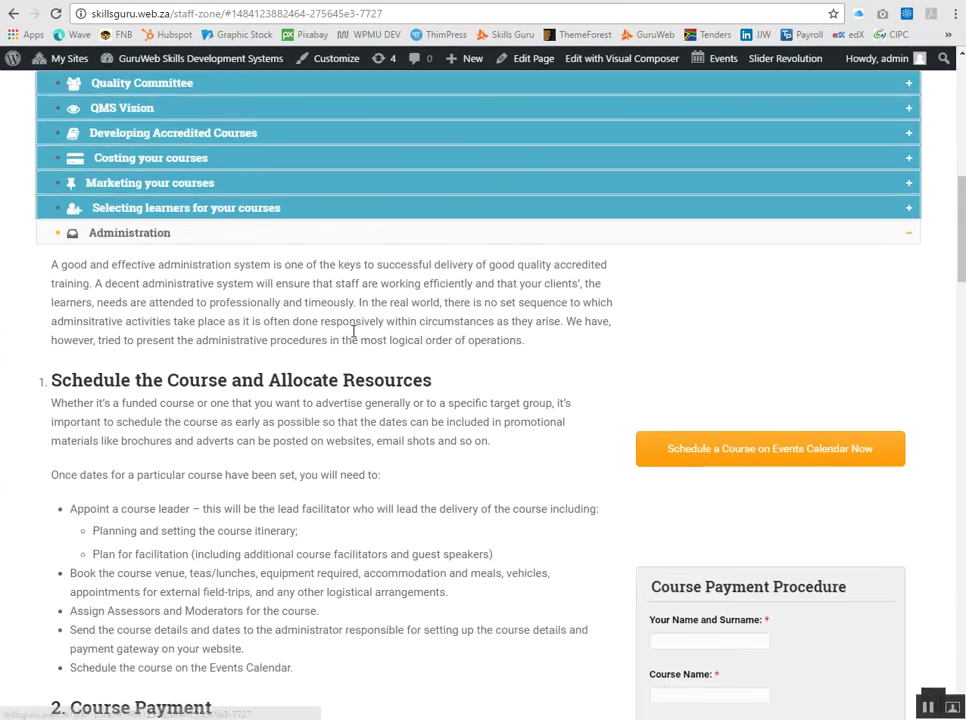
scroll(355, 335, "down", 7)
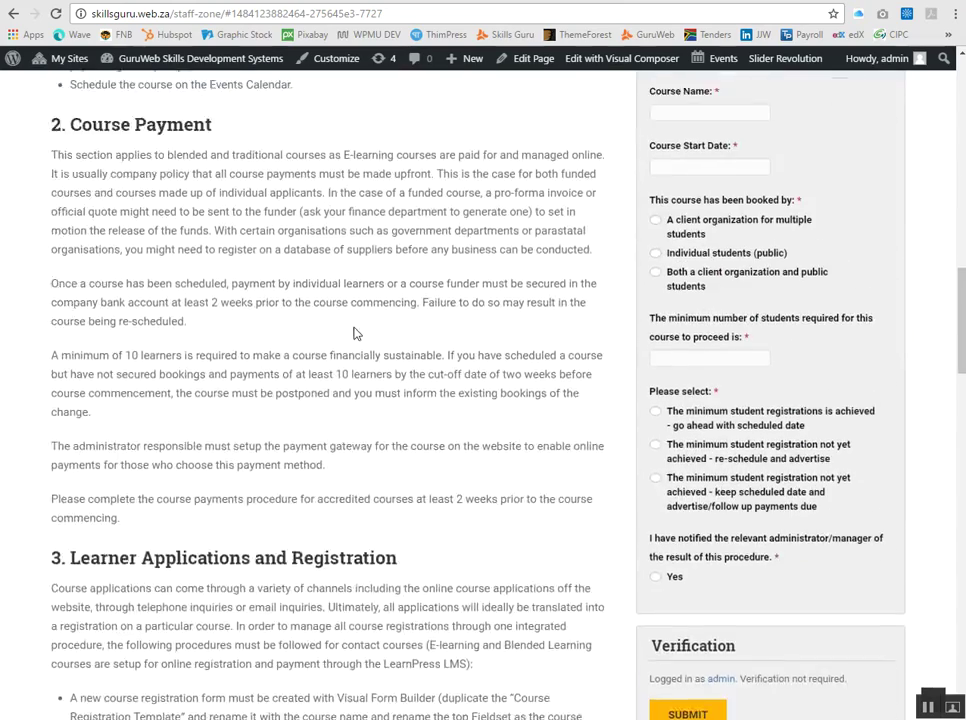
scroll(355, 326, "down", 1)
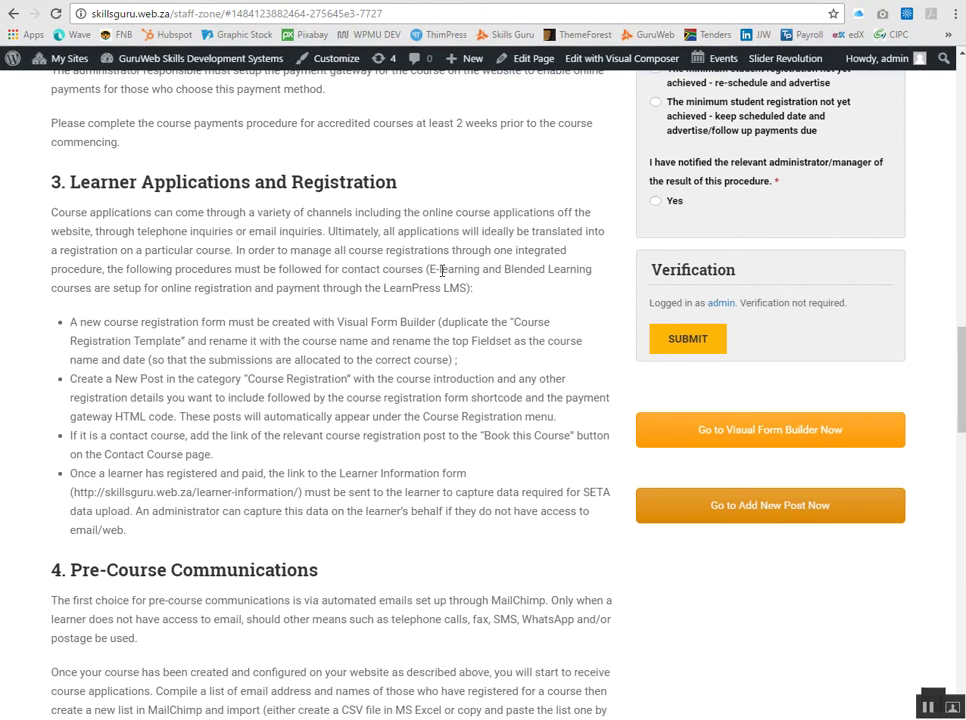
scroll(416, 209, "up", 1)
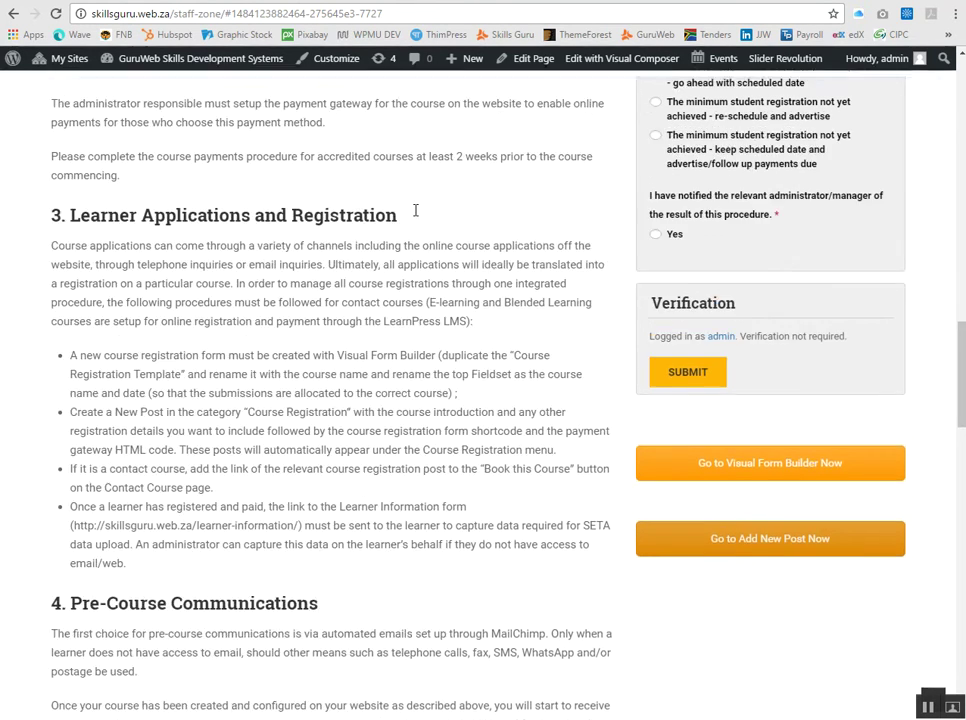
View the First Aid Level 1 details on the Contact Courses page.
key("alt+Left")
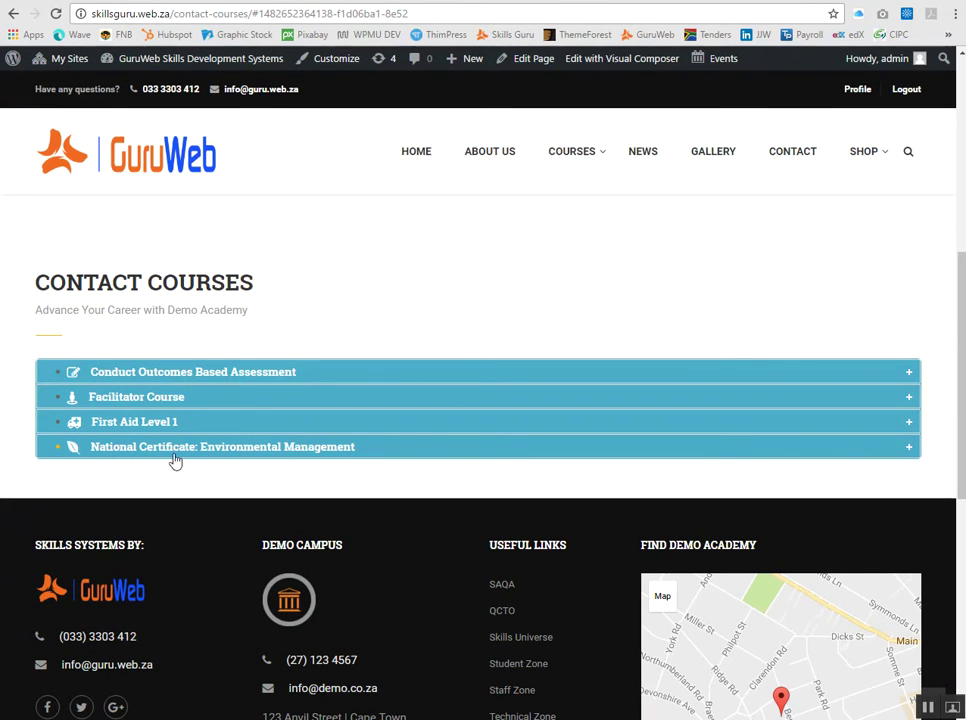
left_click(140, 422)
scroll(258, 439, "down", 3)
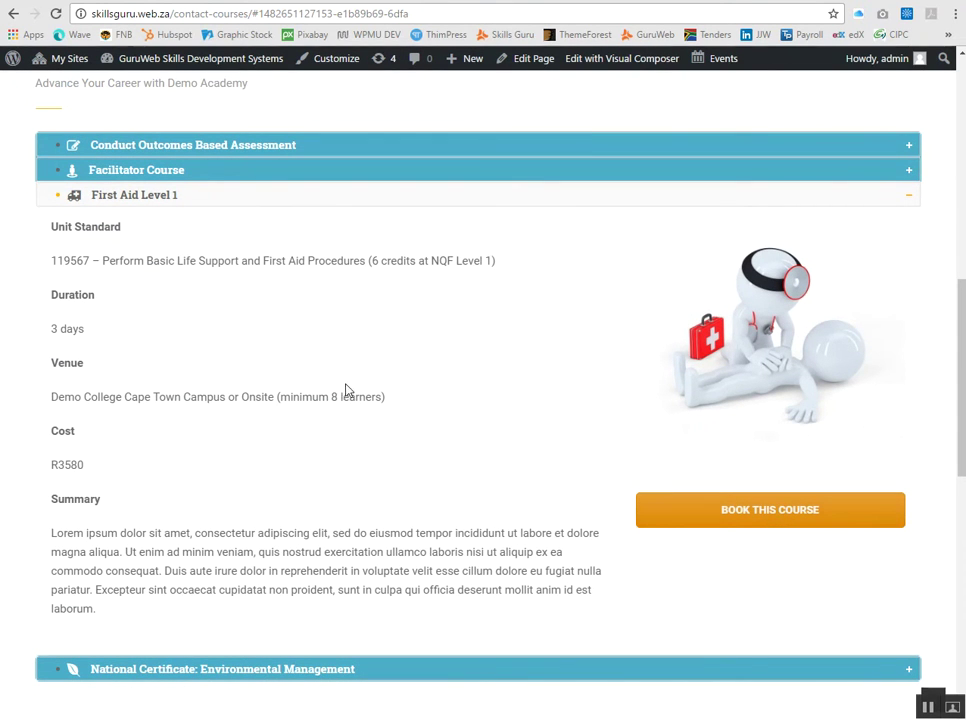
scroll(373, 381, "up", 1)
scroll(373, 381, "down", 2)
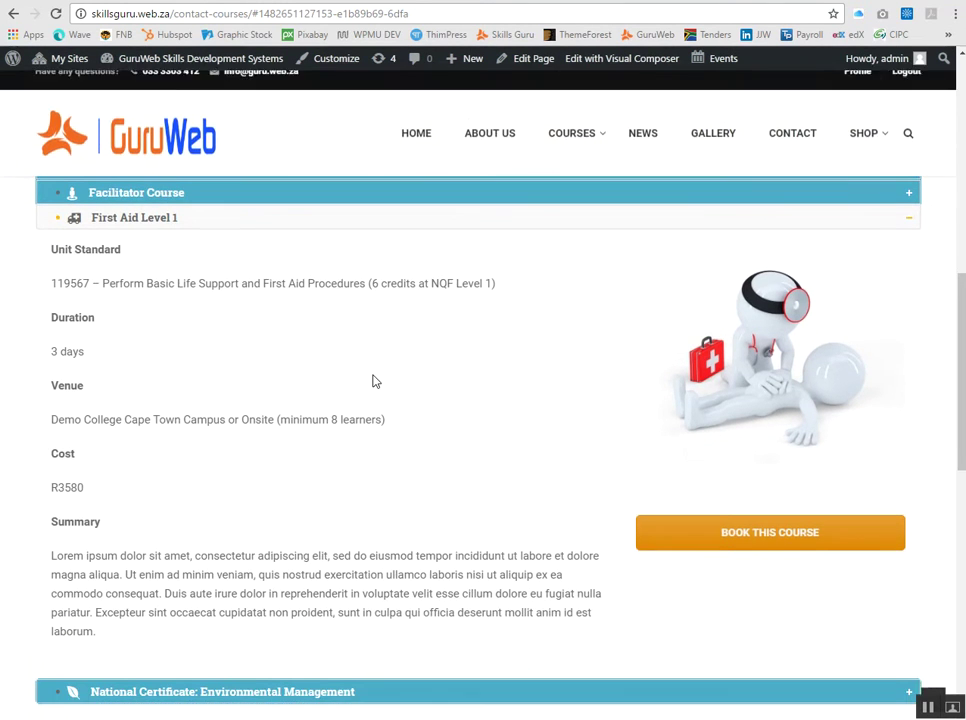
scroll(373, 381, "up", 2)
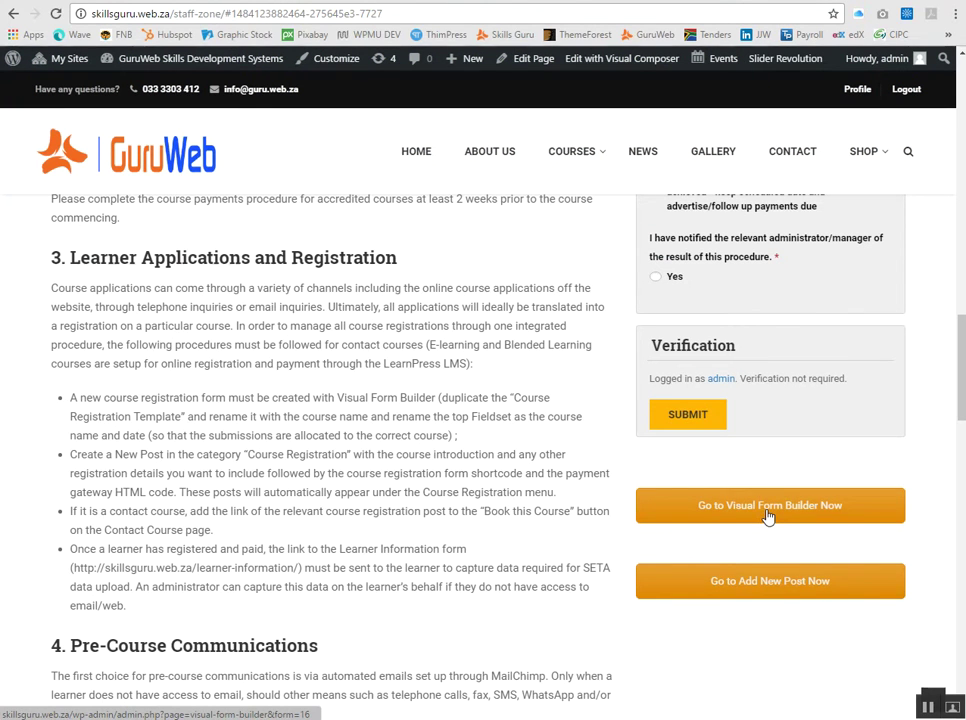
Open Visual Form Builder from the Learner Applications and Registration procedure and duplicate the Course Registration Template form.
left_click(768, 507)
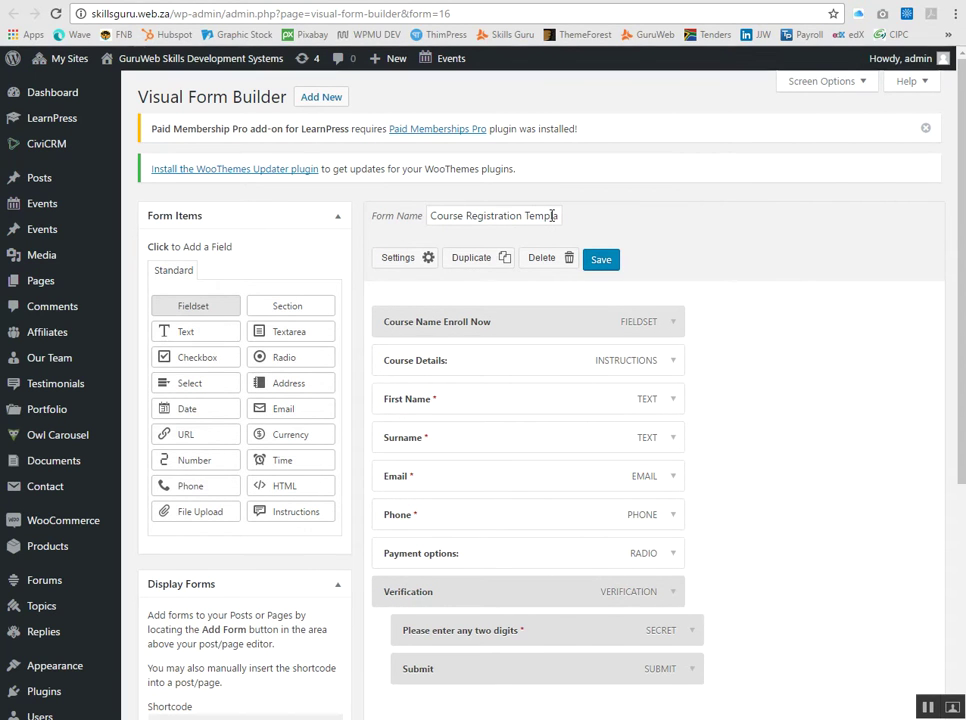
left_click(494, 217)
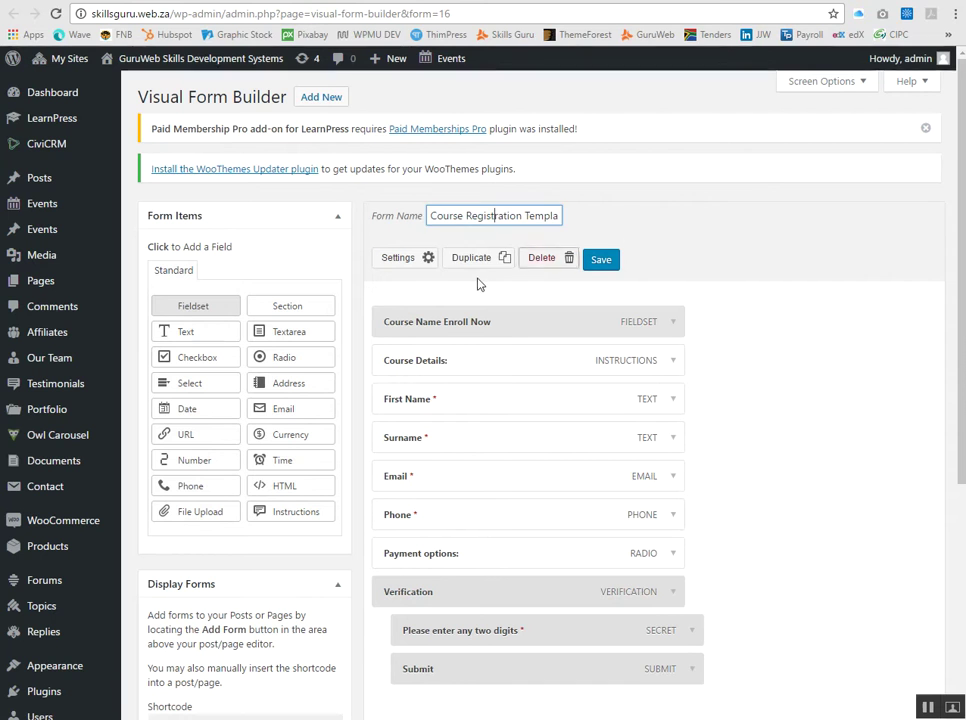
left_click(477, 262)
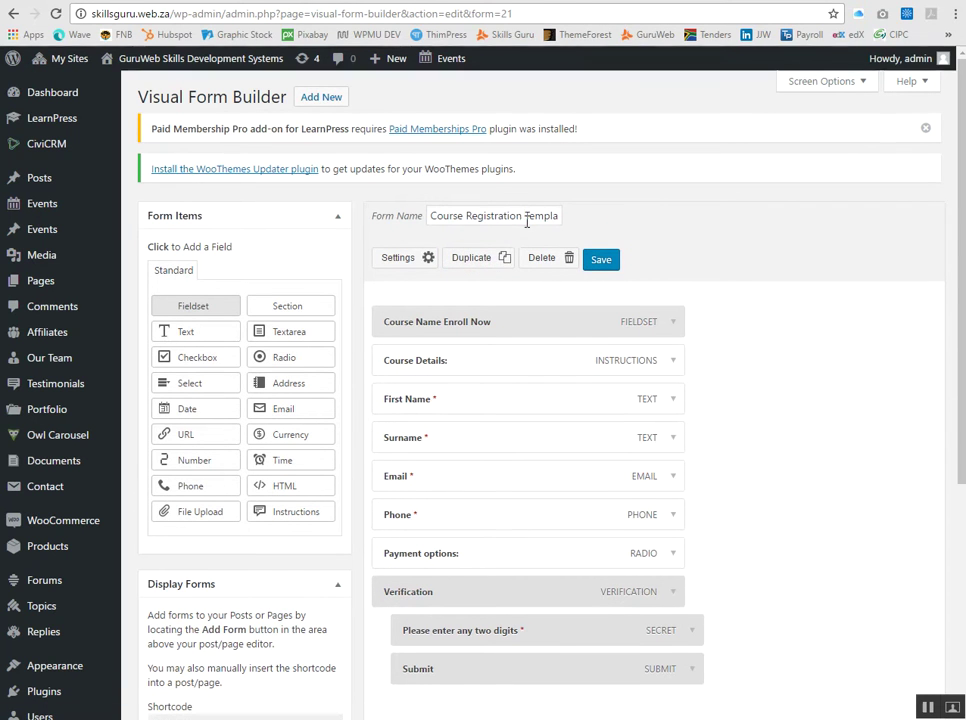
Rename the duplicated form as "Course Registration First Aid Level 1".
key("Right")
key("Right")
key("Right")
key("Right")
key("Right")
key("Right")
key("Right")
key("Right")
key("Right")
key("Right")
key("Right")
key("Right")
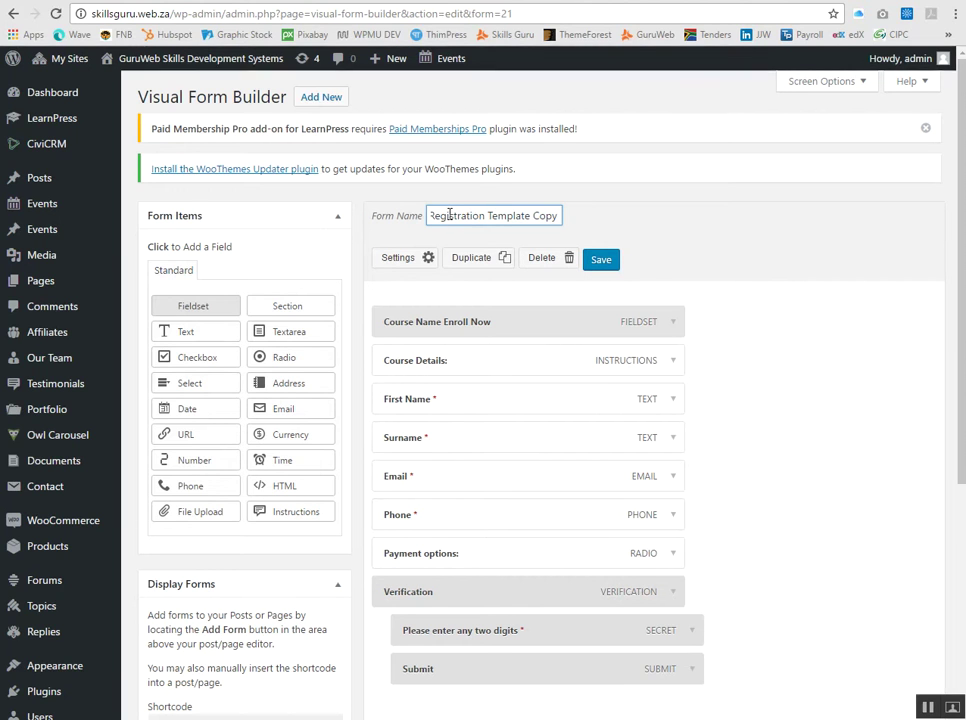
left_click_drag(559, 216, 425, 229)
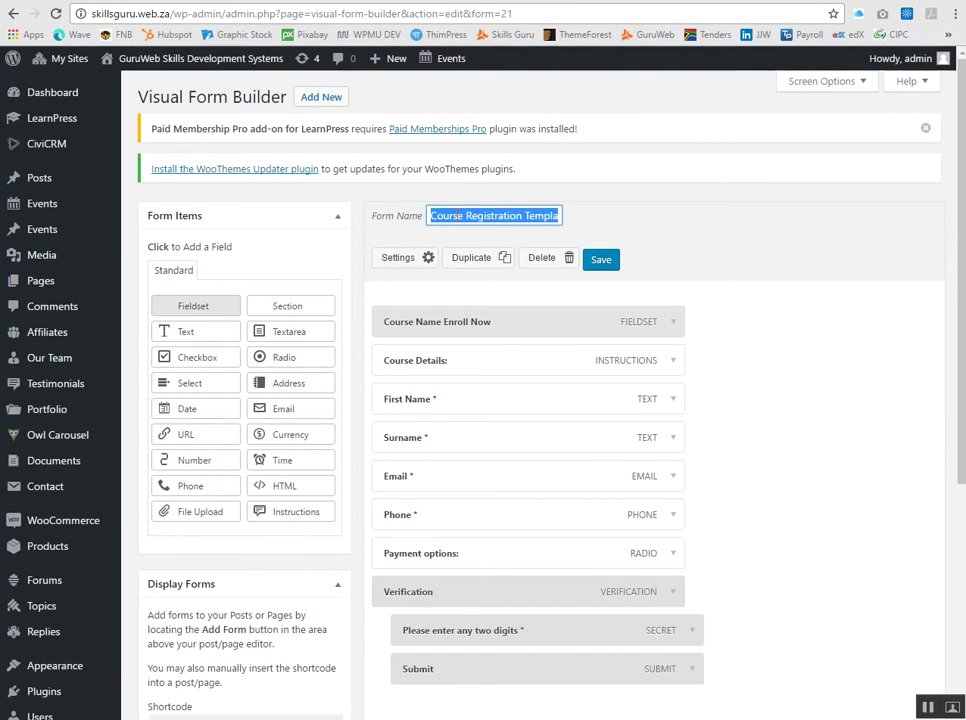
type("First Aid")
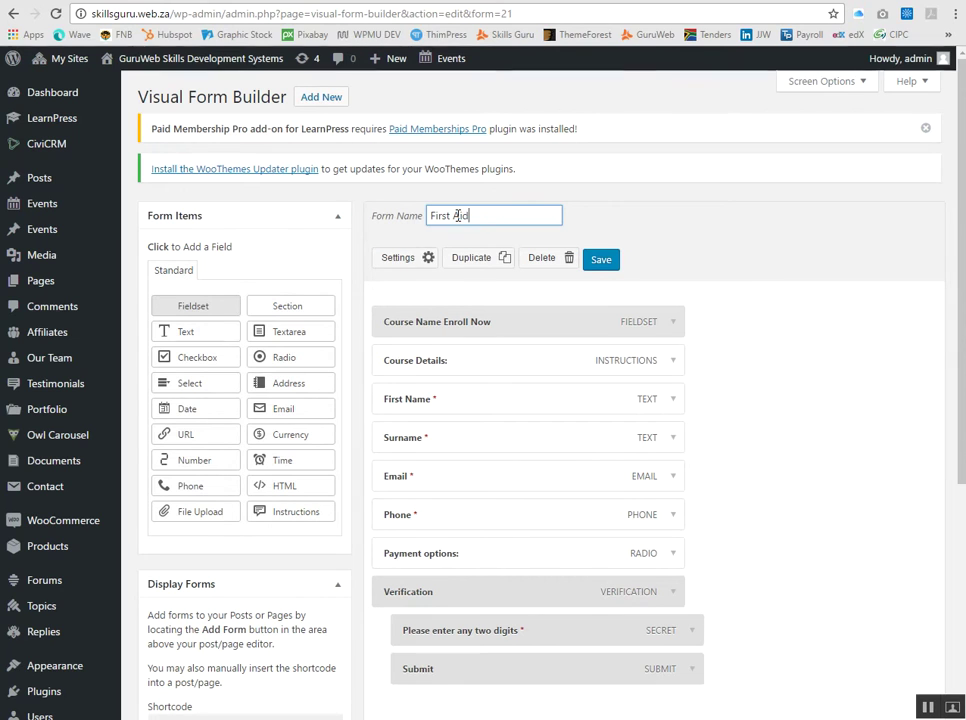
left_click(431, 216)
type("Course Regist")
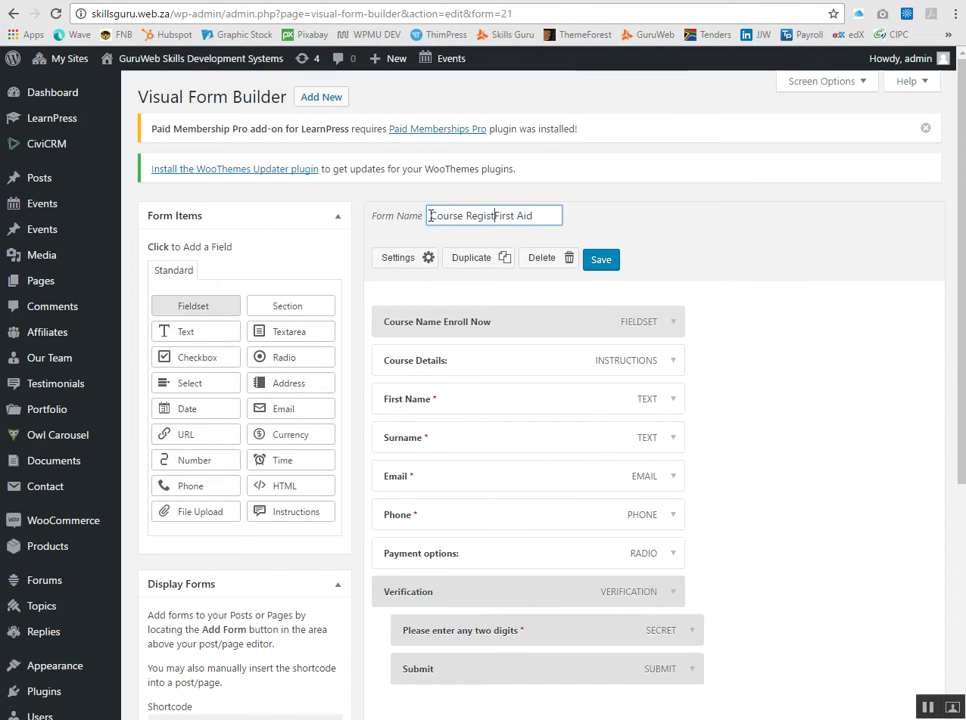
type("ration")
key("End")
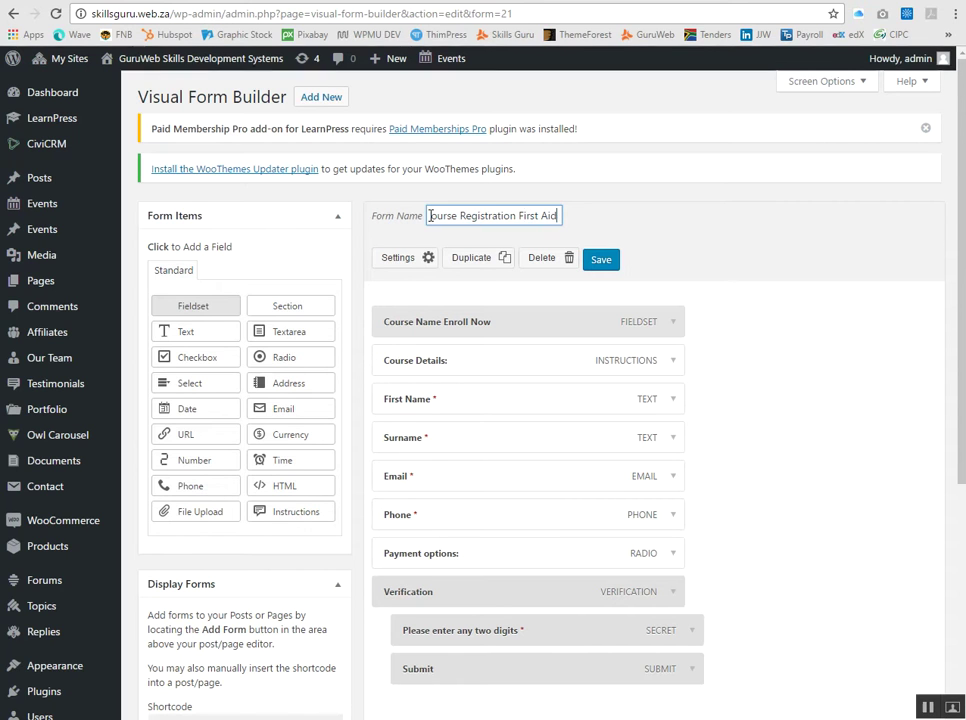
type("Level ")
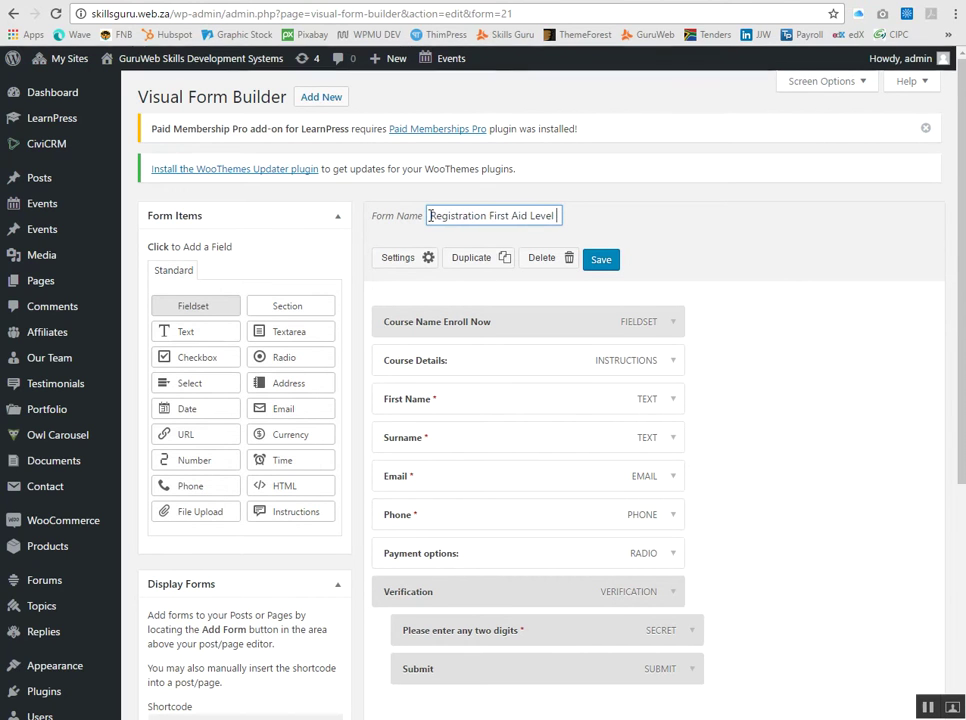
type("1")
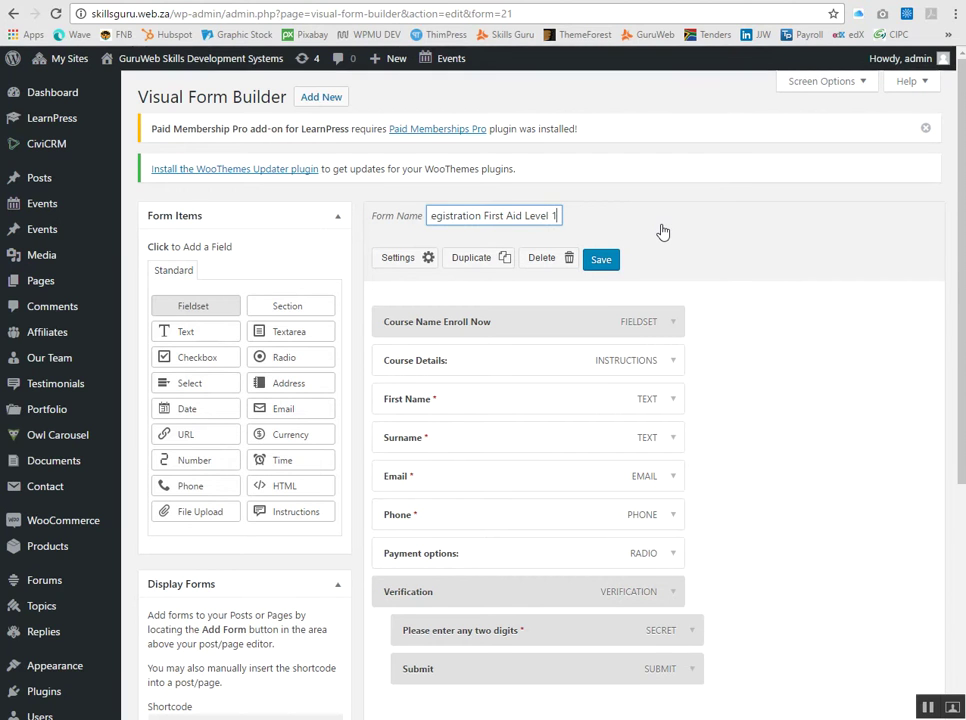
Set the legend of the form's first fieldset to "First Aid Level 1 February 2017 Enroll Now".
left_click(673, 323)
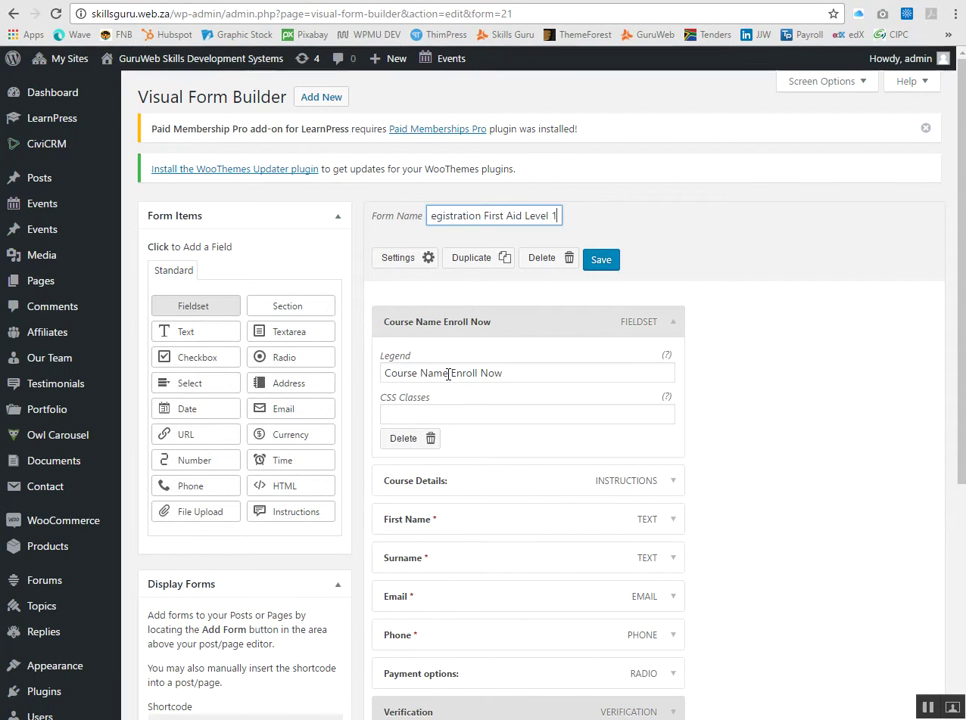
left_click_drag(449, 373, 375, 376)
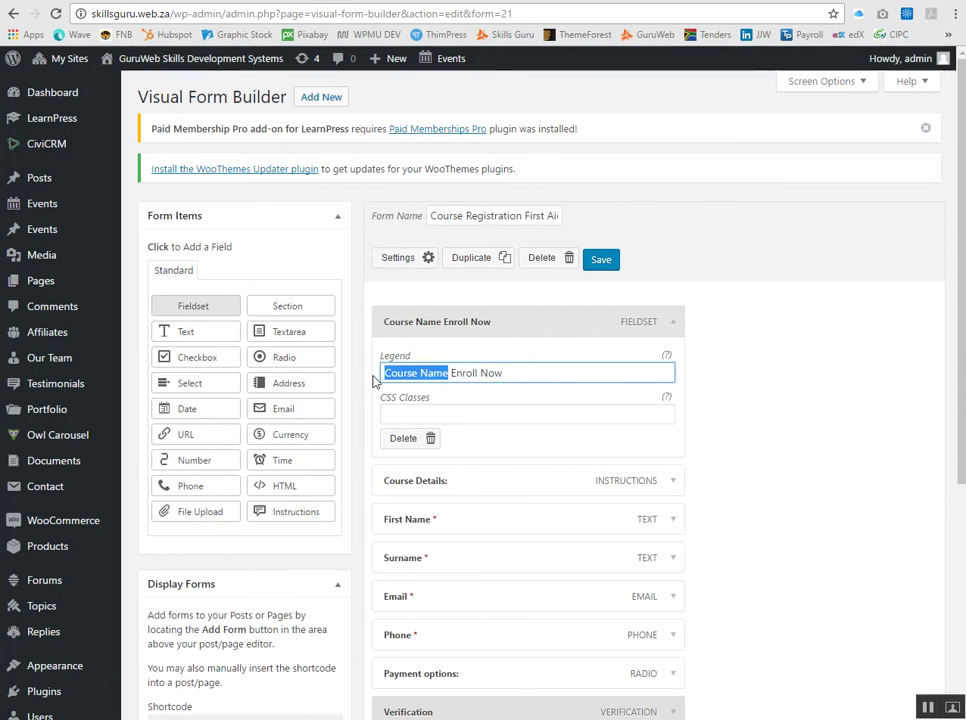
type("First ")
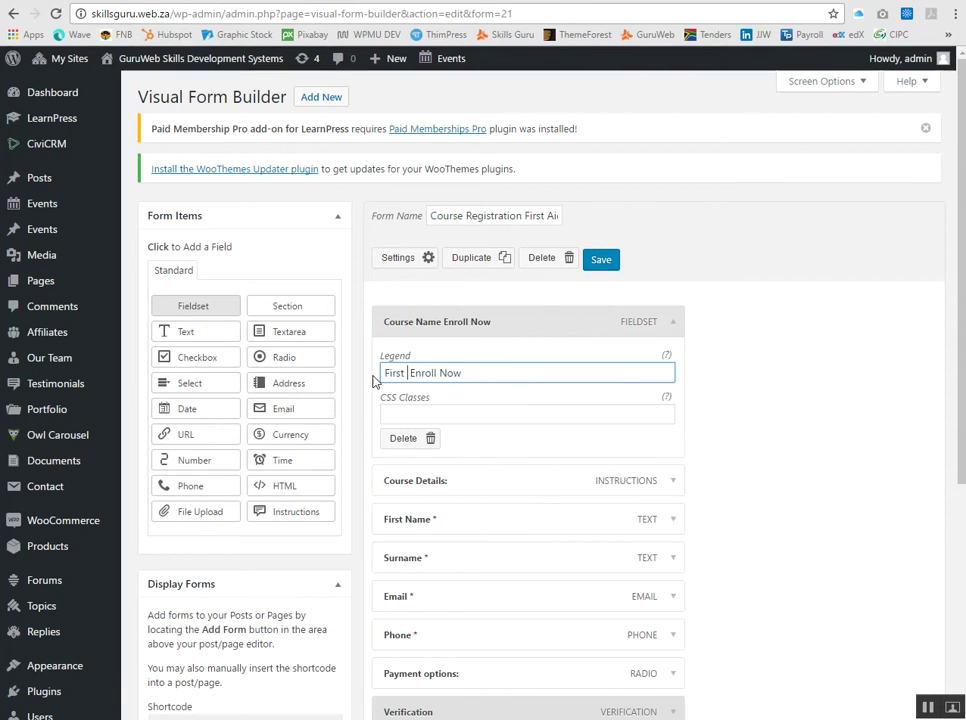
type("Aid Level 1")
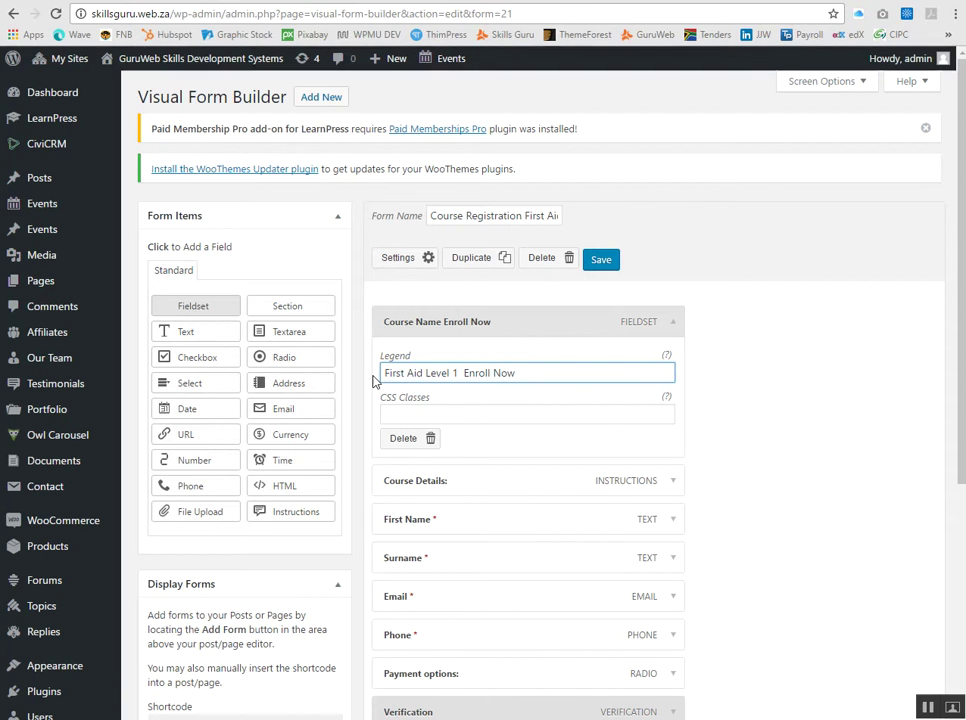
type("February 2017")
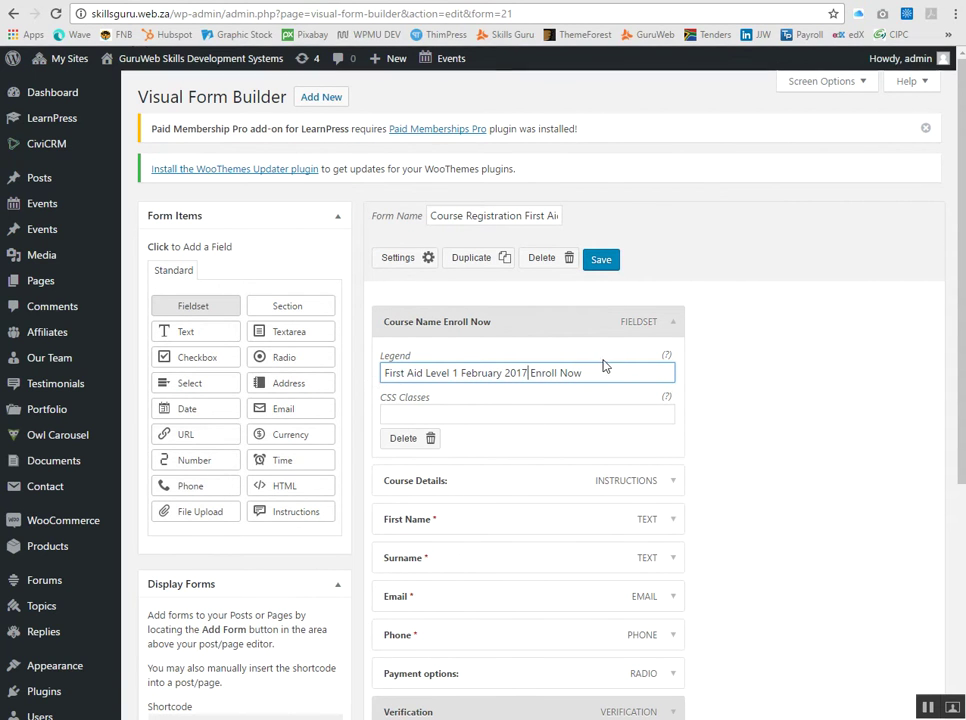
left_click(675, 325)
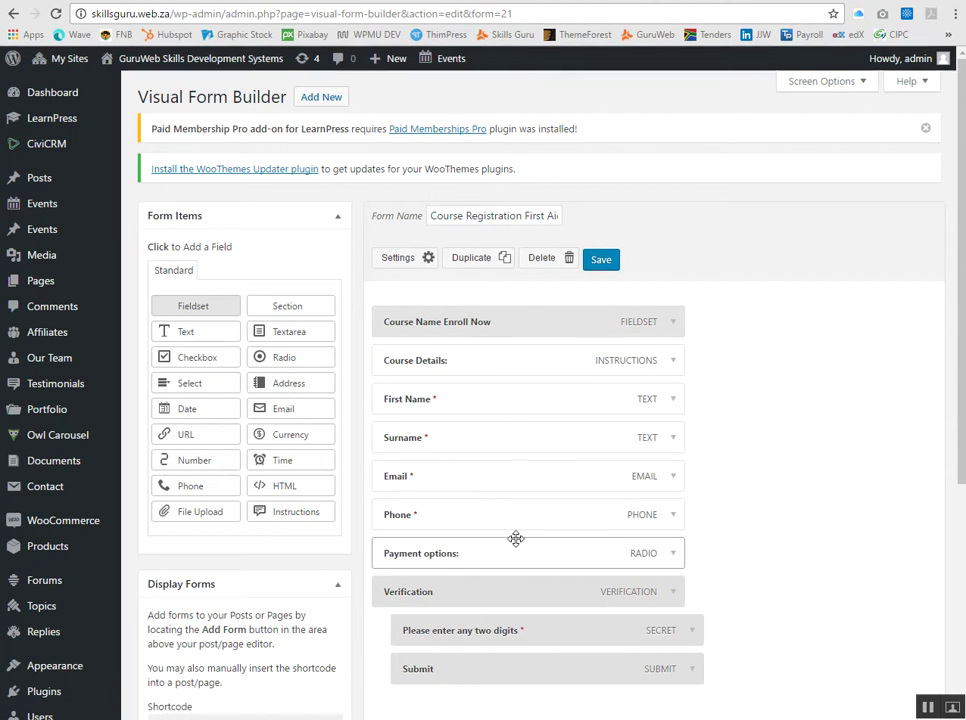
Save the form and select its shortcode [vfb id='21'] for copying.
scroll(785, 384, "down", 1)
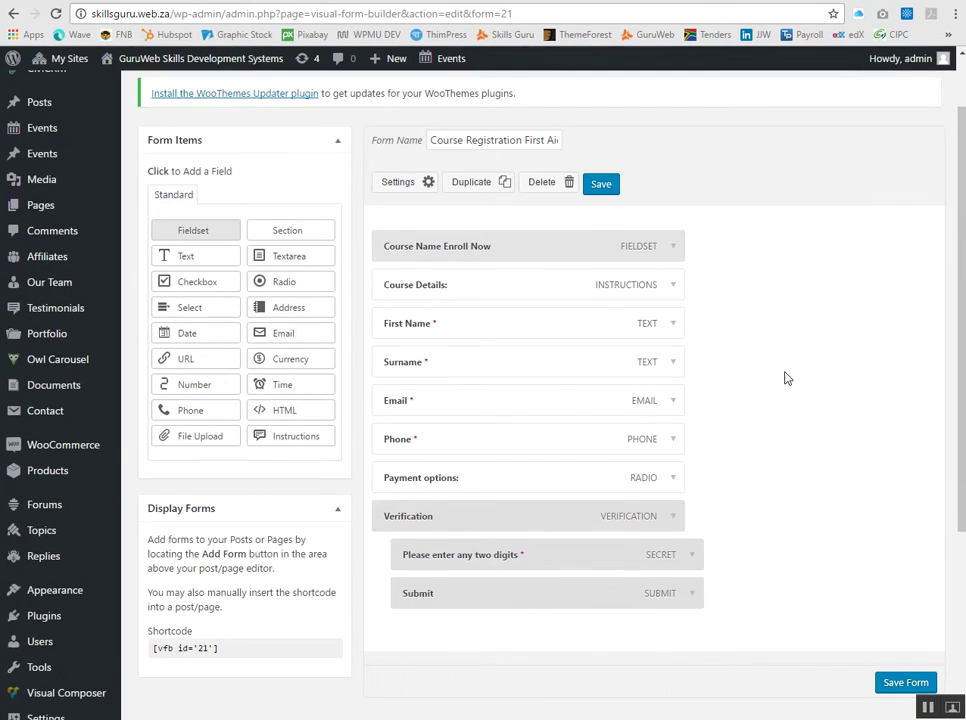
left_click(601, 186)
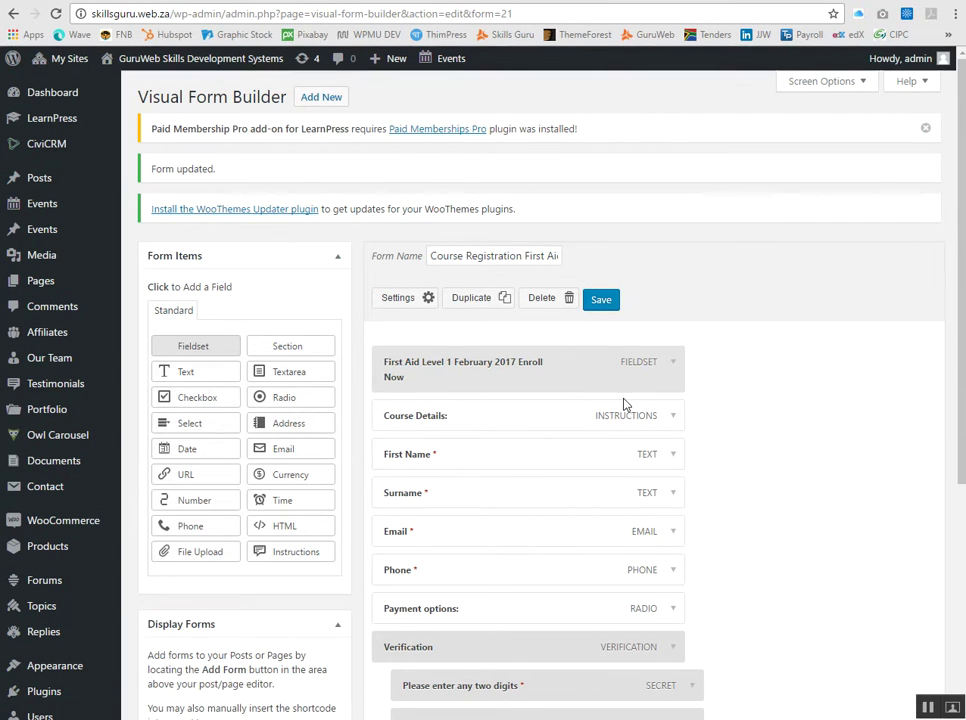
scroll(406, 520, "down", 2)
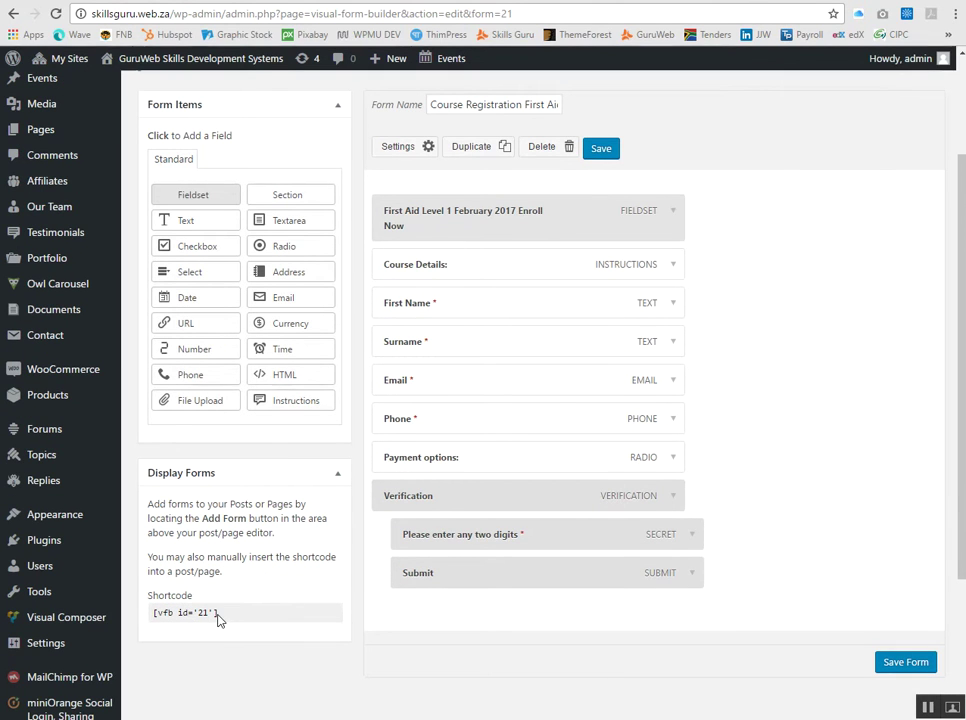
left_click_drag(221, 619, 166, 616)
Start a new post from the staff zone procedure, title it "First Aid Level 1 February 2017", and insert blank lines in its body.
key("ctrl+Tab")
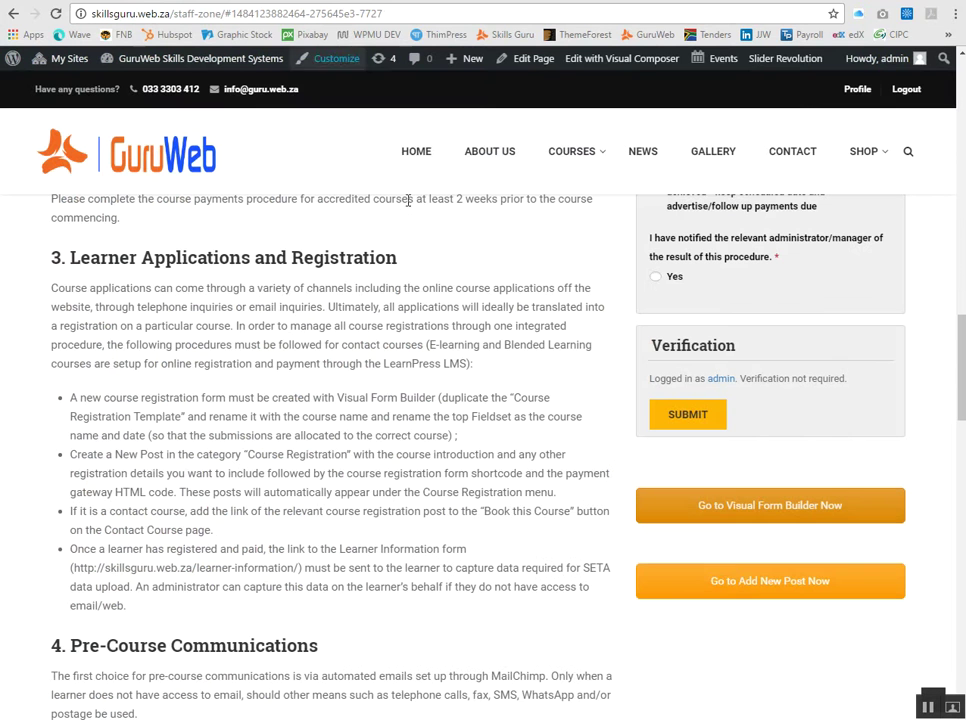
left_click(765, 592)
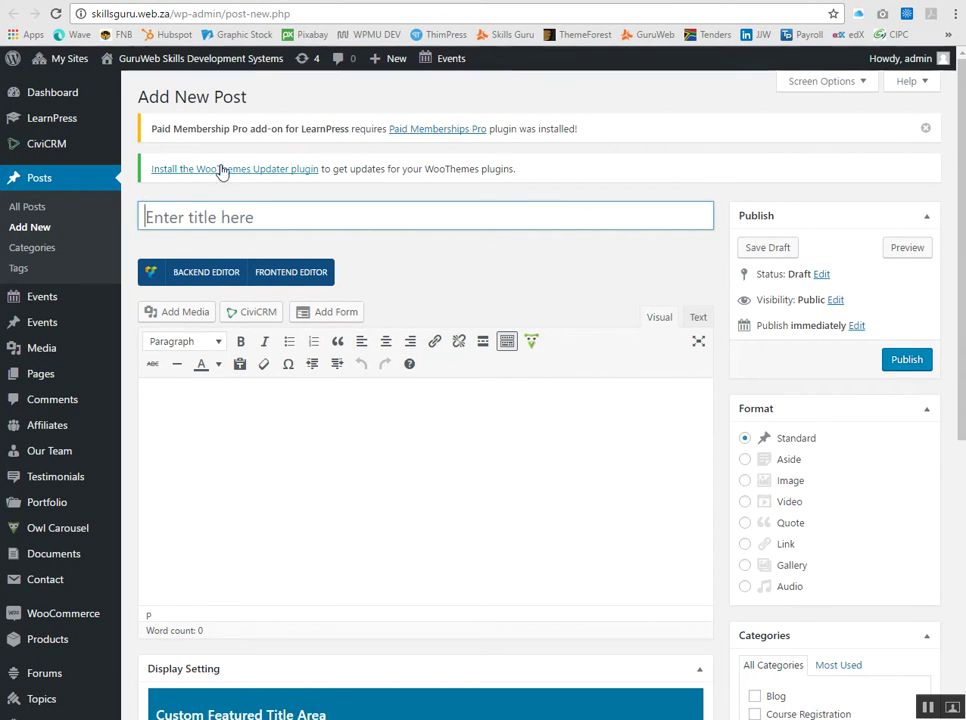
left_click(192, 216)
type("First ")
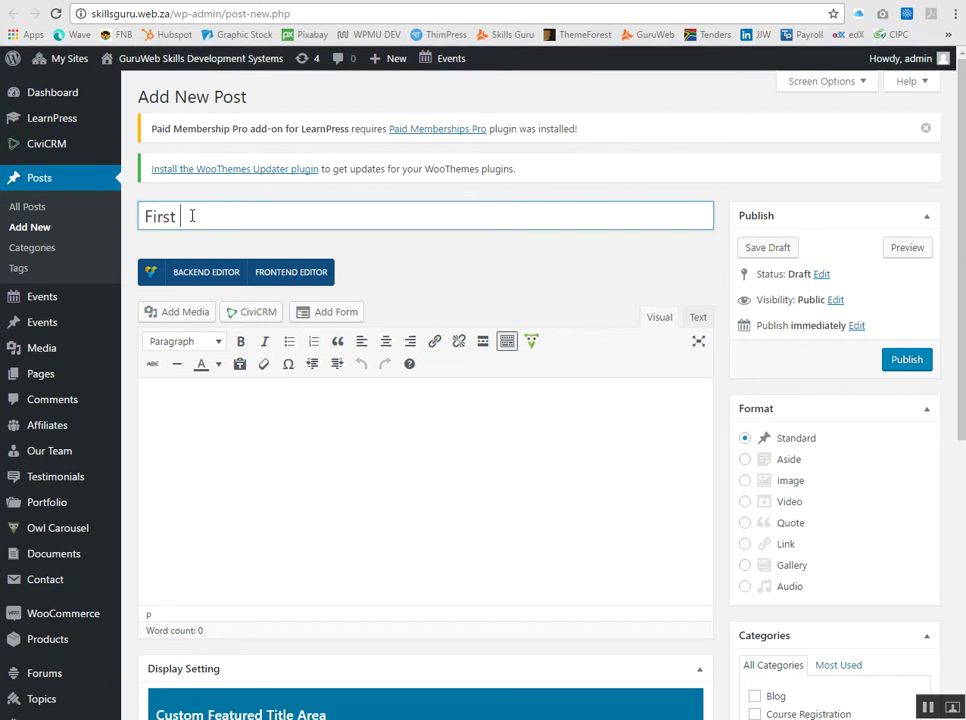
type("Aid Level 1 February 2017")
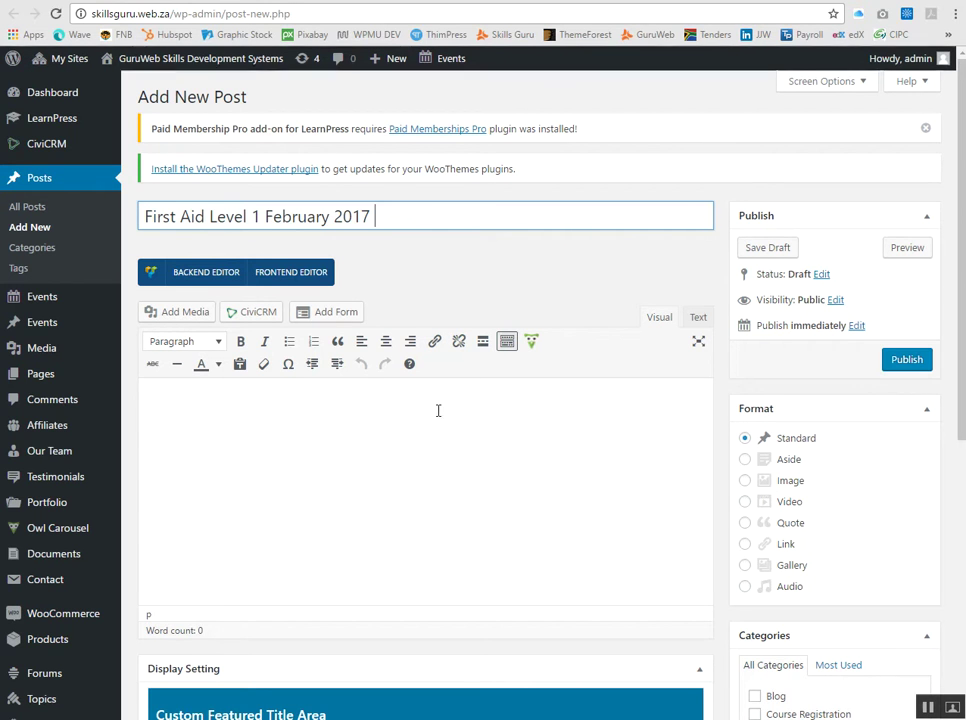
left_click(381, 408)
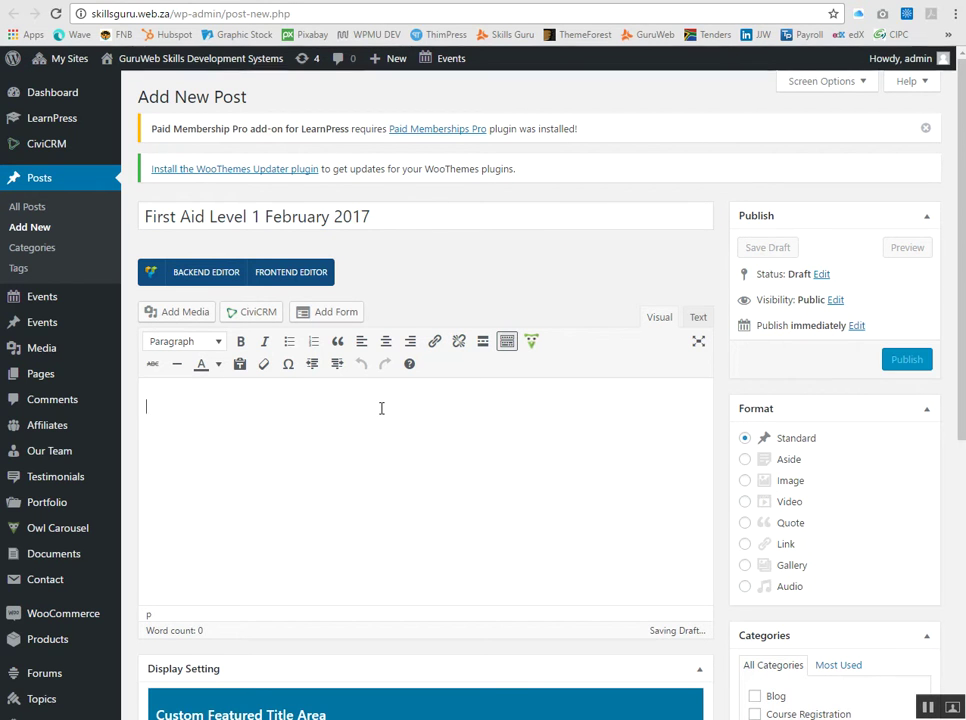
key("Return")
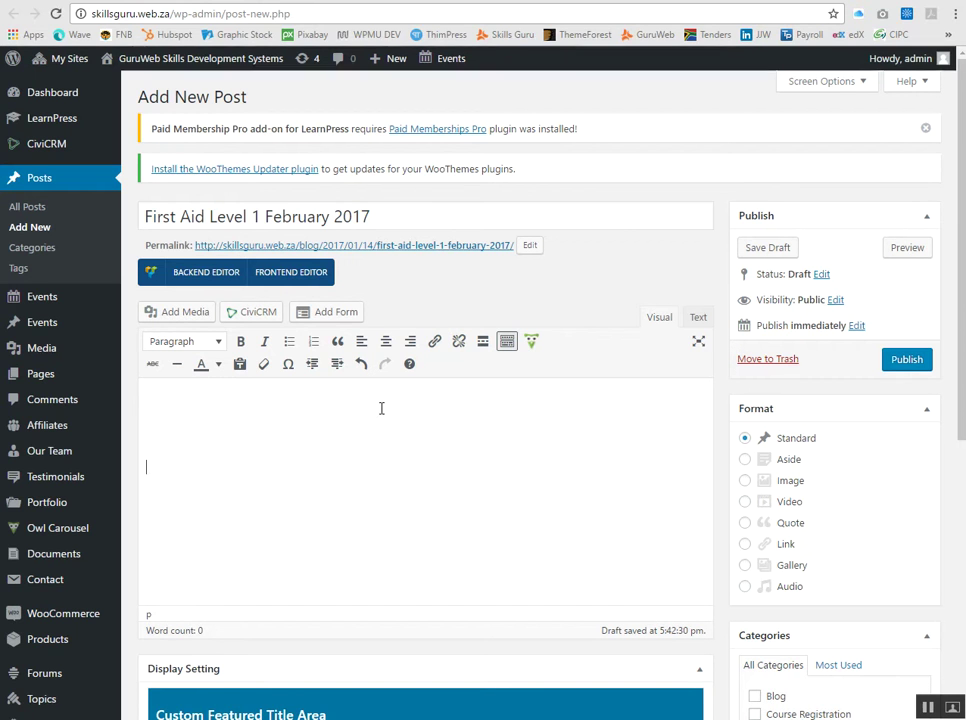
Insert the shortcode [vfb id='21'] in the post body and paste the Section 1.10.32 placeholder paragraph from lipsum.com above it.
type("[vfb id='21']")
key("ctrl+Tab")
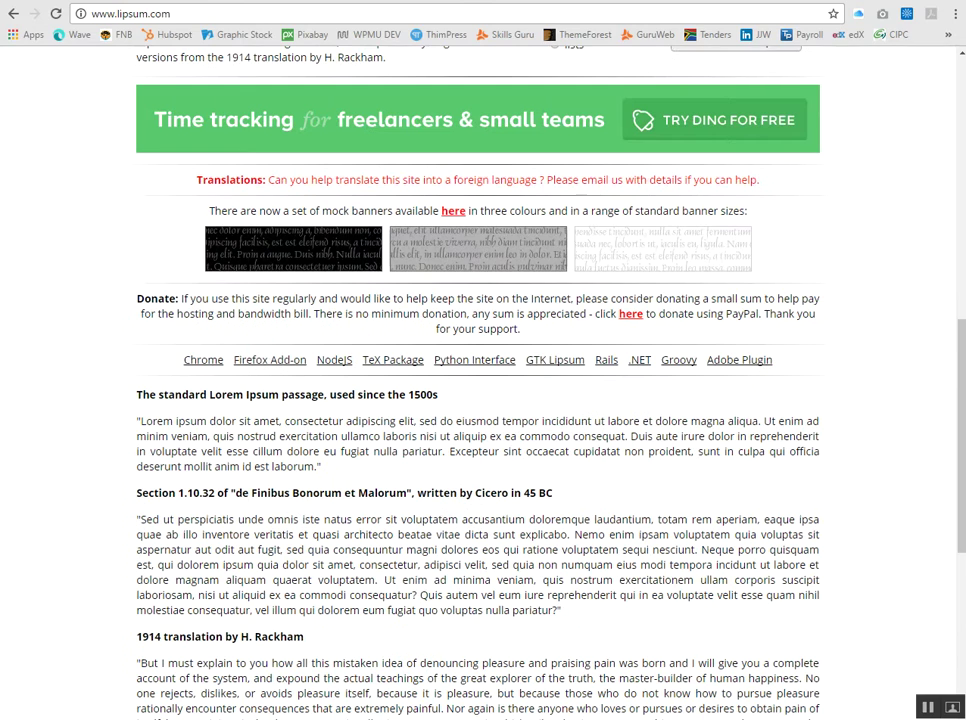
left_click_drag(141, 522, 560, 610)
key("ctrl+c")
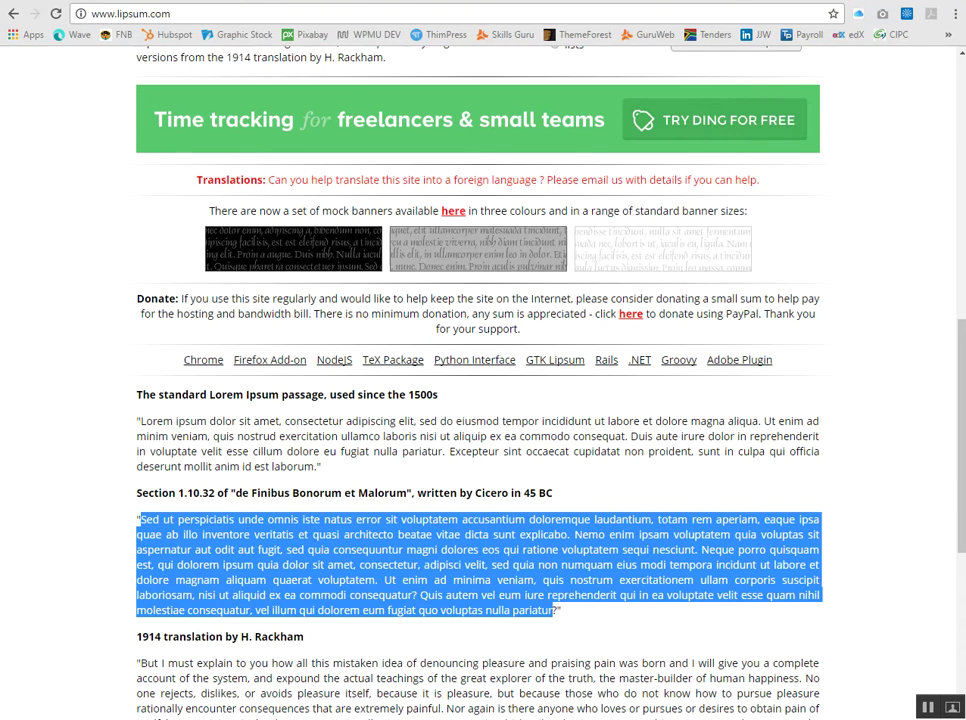
key("ctrl+Tab")
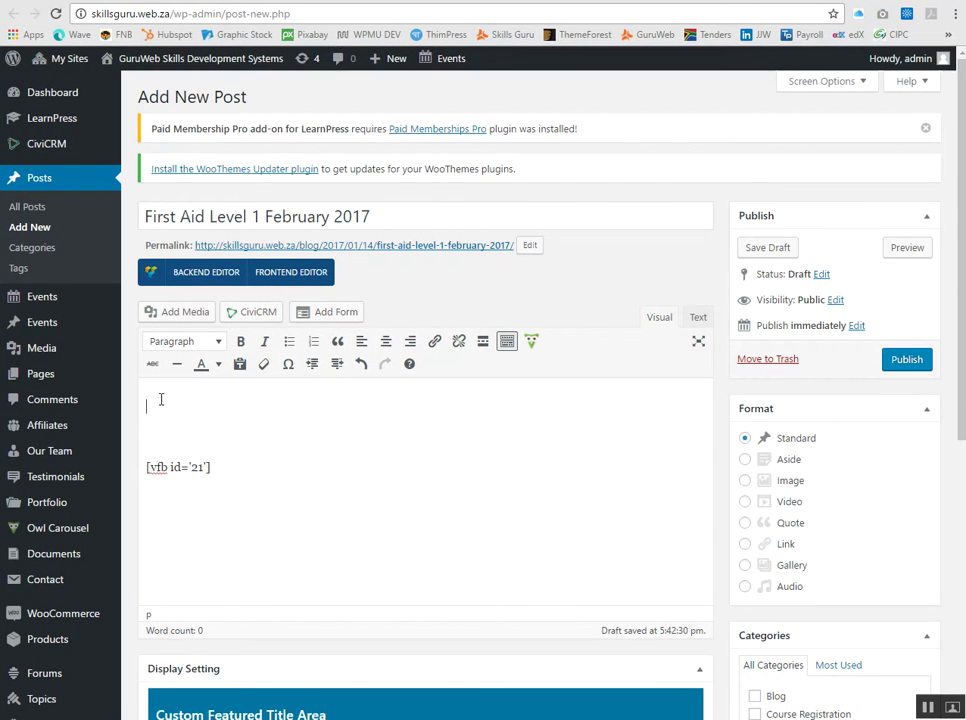
key("ctrl+v")
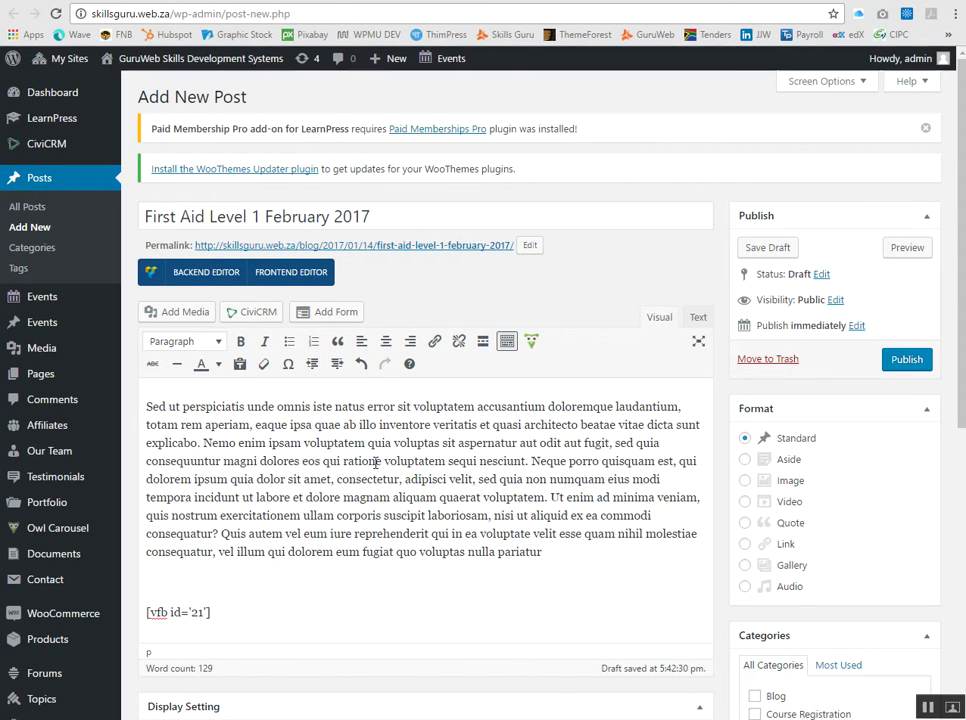
Split the placeholder text before "Neque porro" and turn the second part into a three-item bulleted list, one sentence per item.
left_click(532, 461)
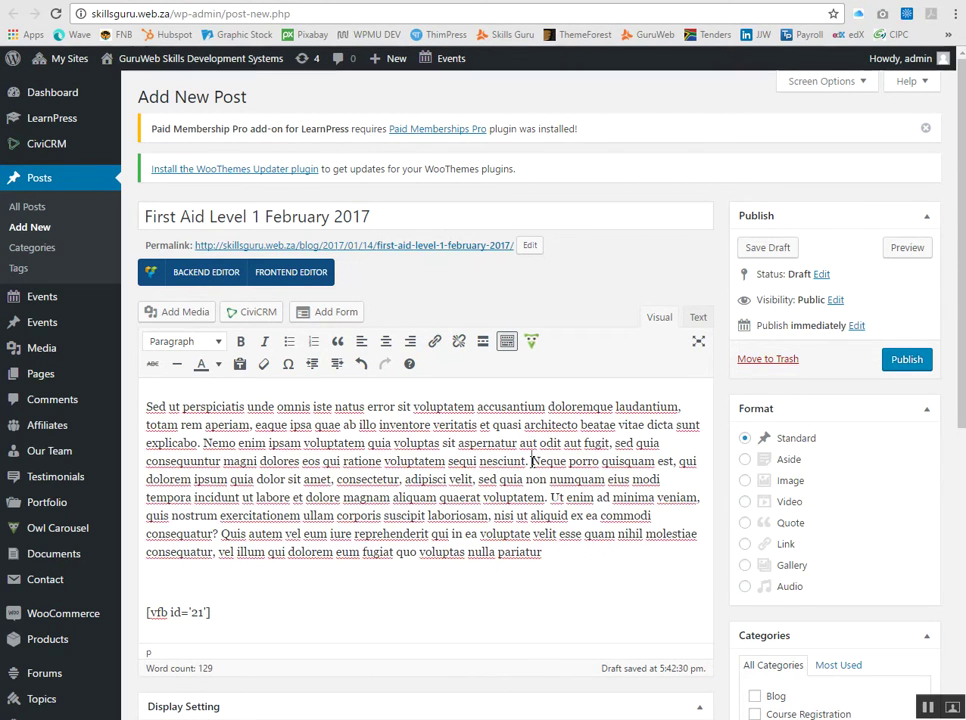
key("Return")
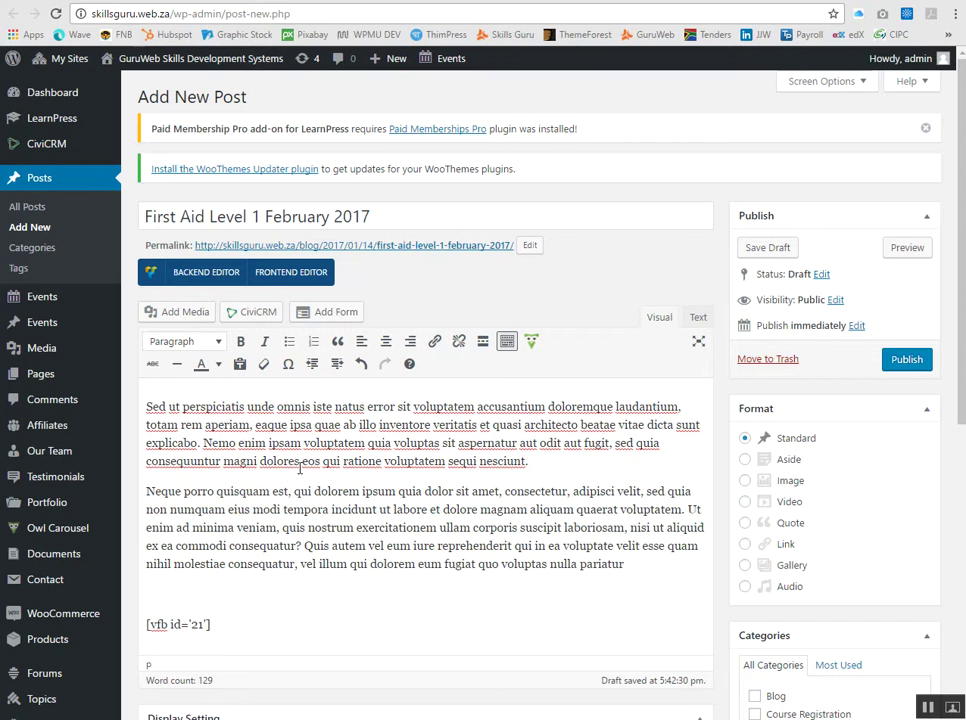
left_click(289, 341)
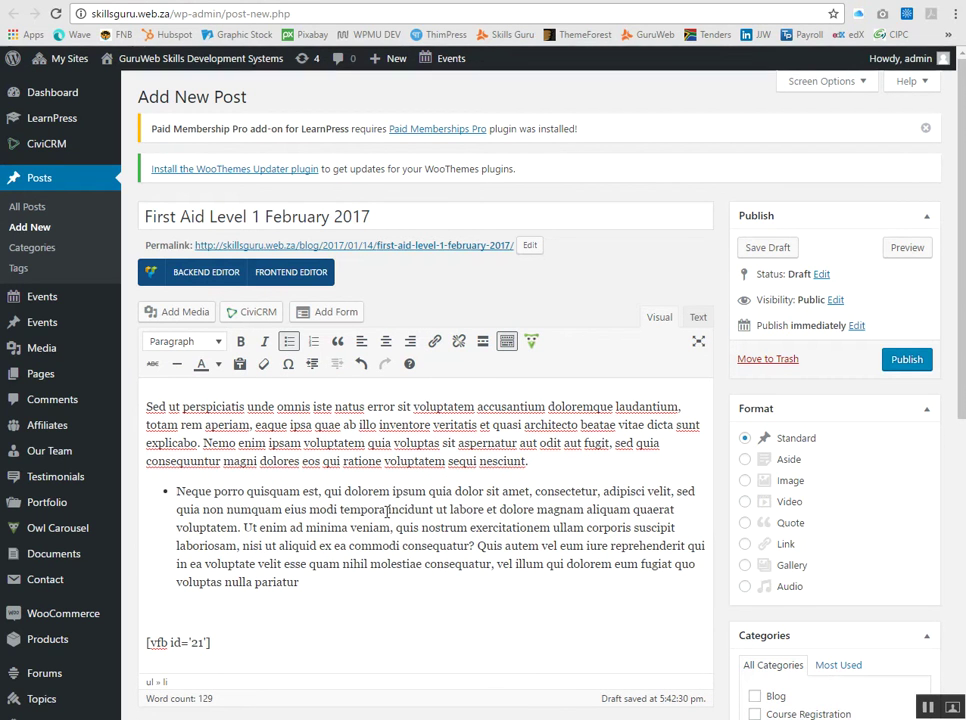
left_click(244, 527)
key("Return")
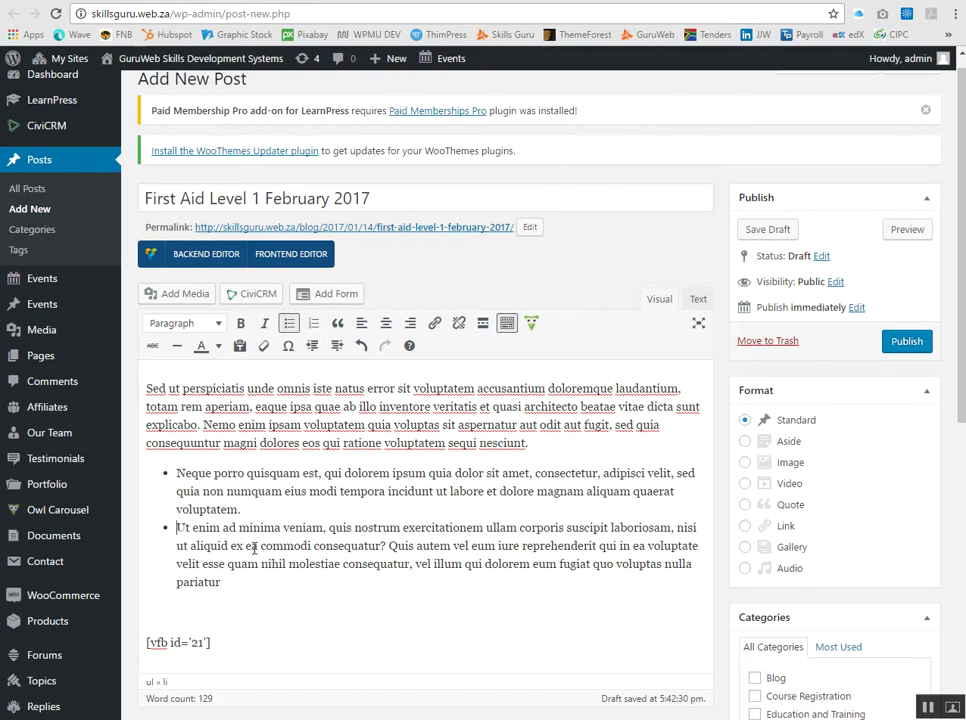
left_click(390, 545)
key("Return")
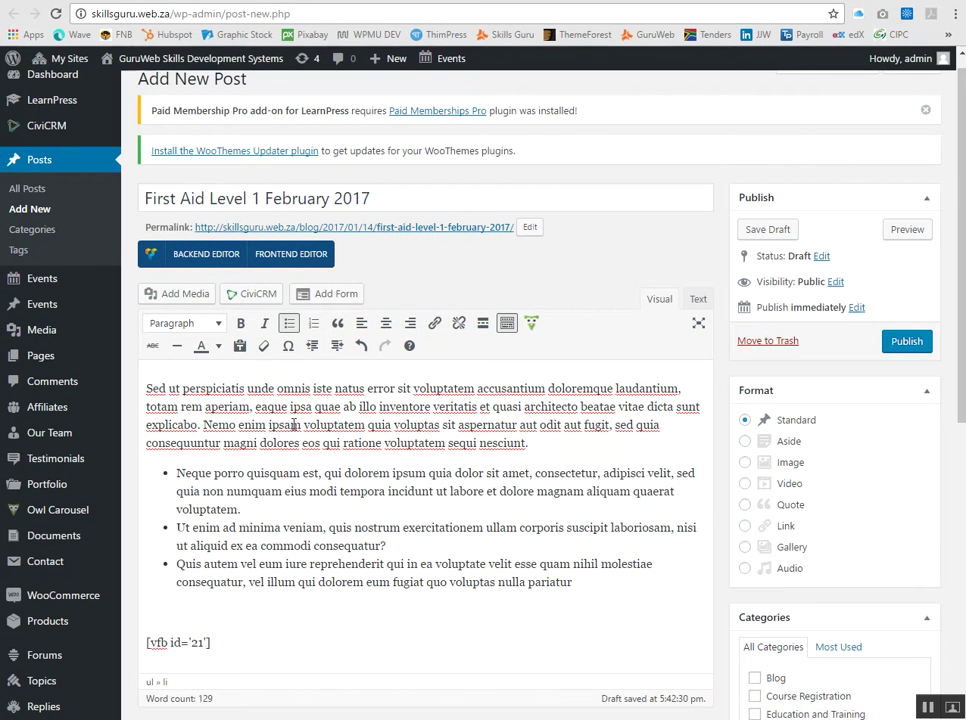
Set the media library picture of doctors treating a patient, "Treatment of patient", as the post's featured image.
scroll(500, 450, "down", 6)
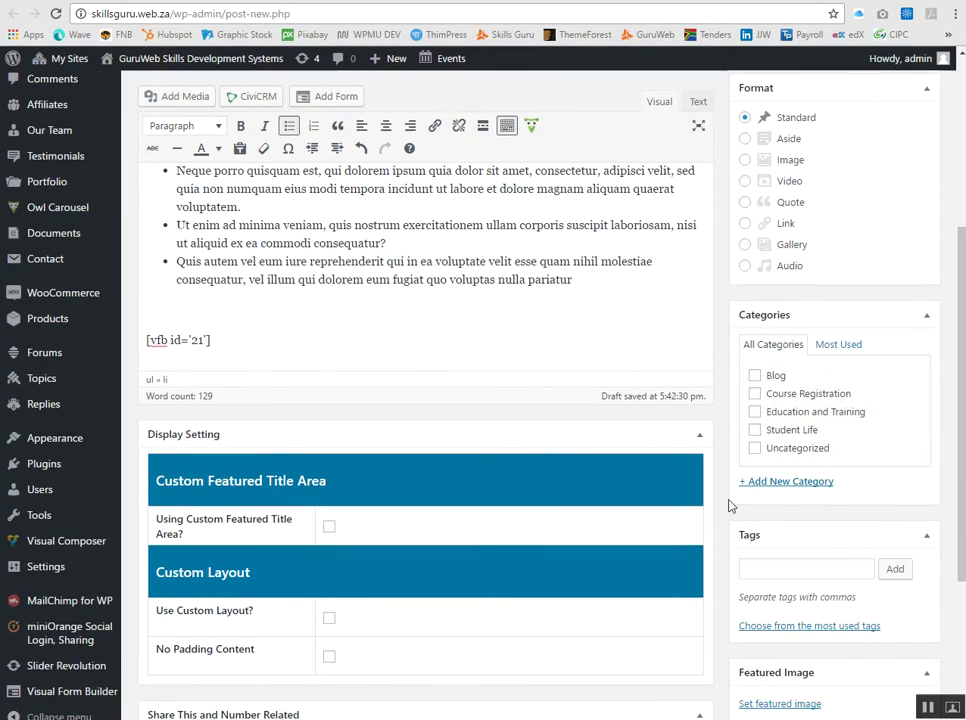
scroll(760, 570, "down", 2)
scroll(740, 578, "down", 1)
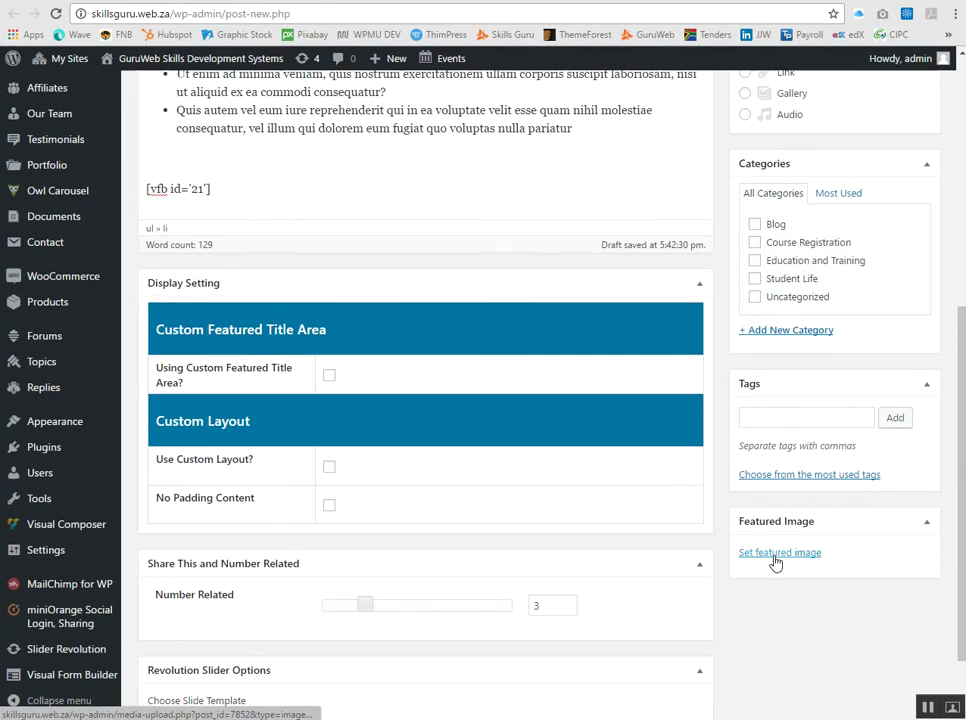
left_click(779, 553)
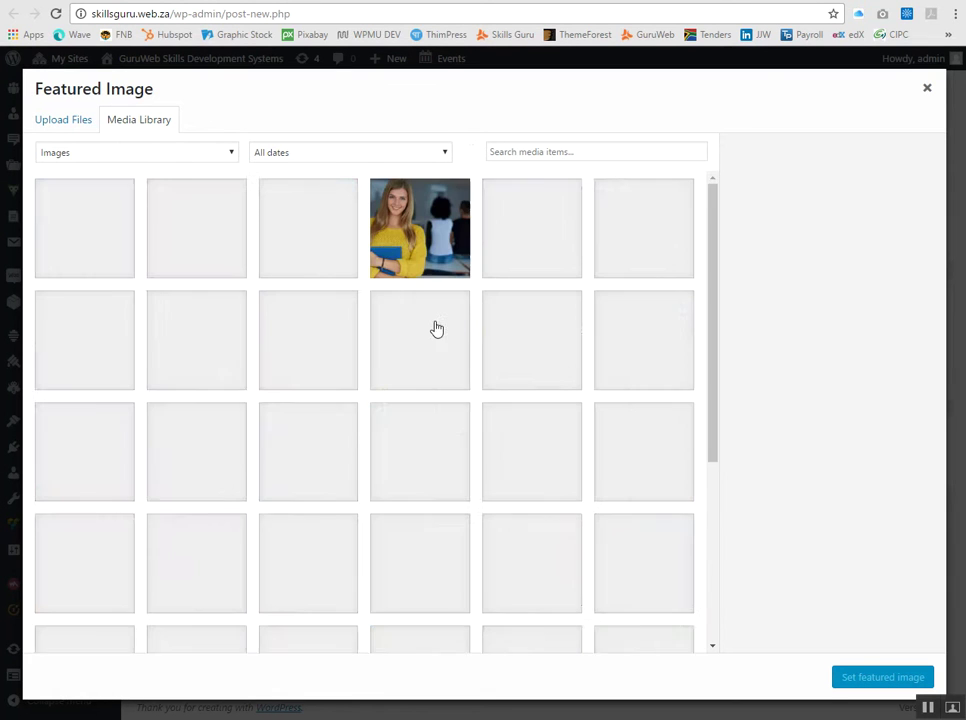
scroll(480, 313, "down", 2)
scroll(480, 313, "down", 2)
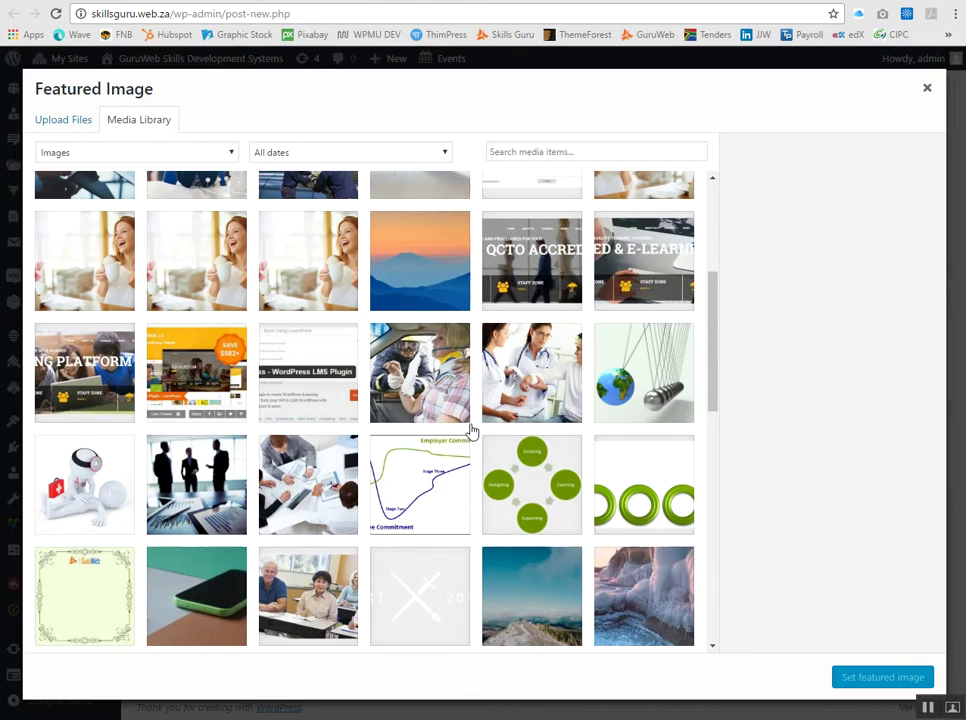
left_click(527, 385)
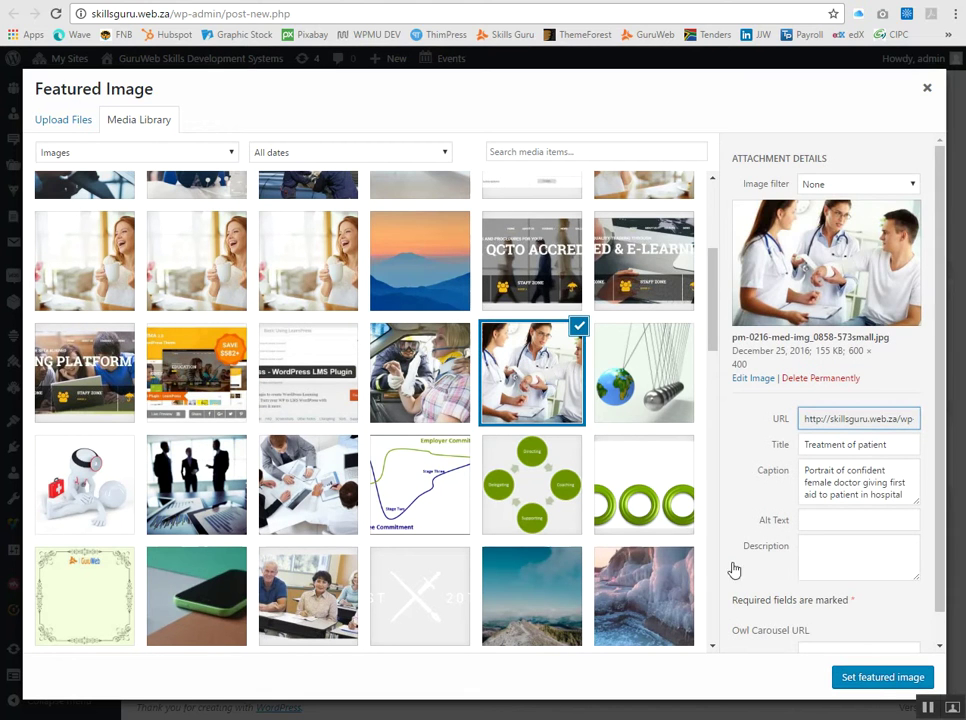
left_click(849, 675)
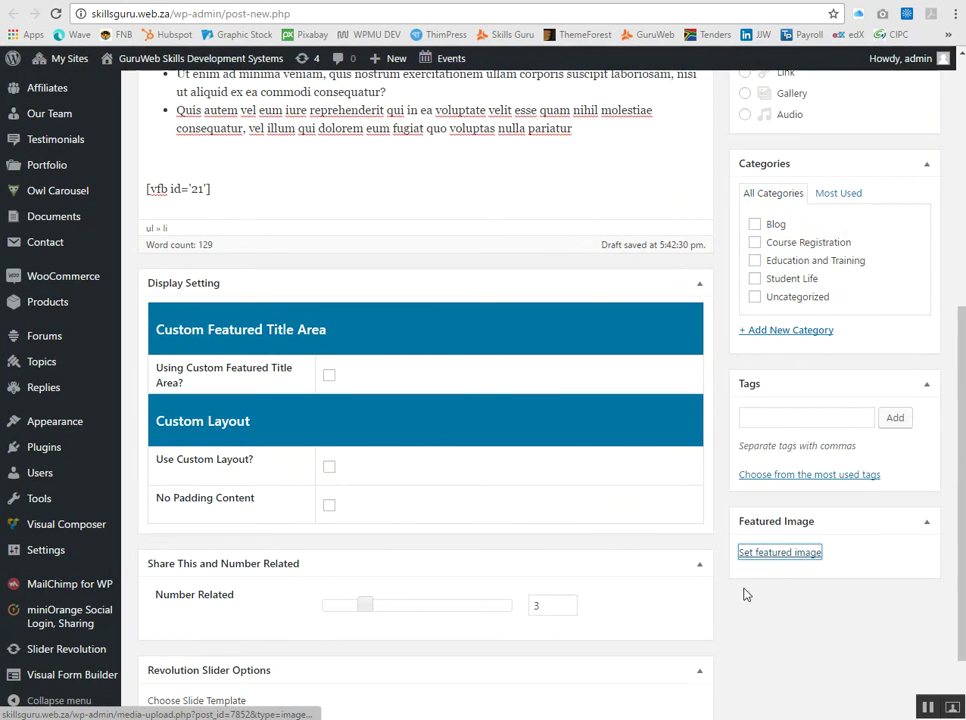
Enable the custom layout and the No Padding Content option in the post's display settings.
scroll(521, 460, "down", 1)
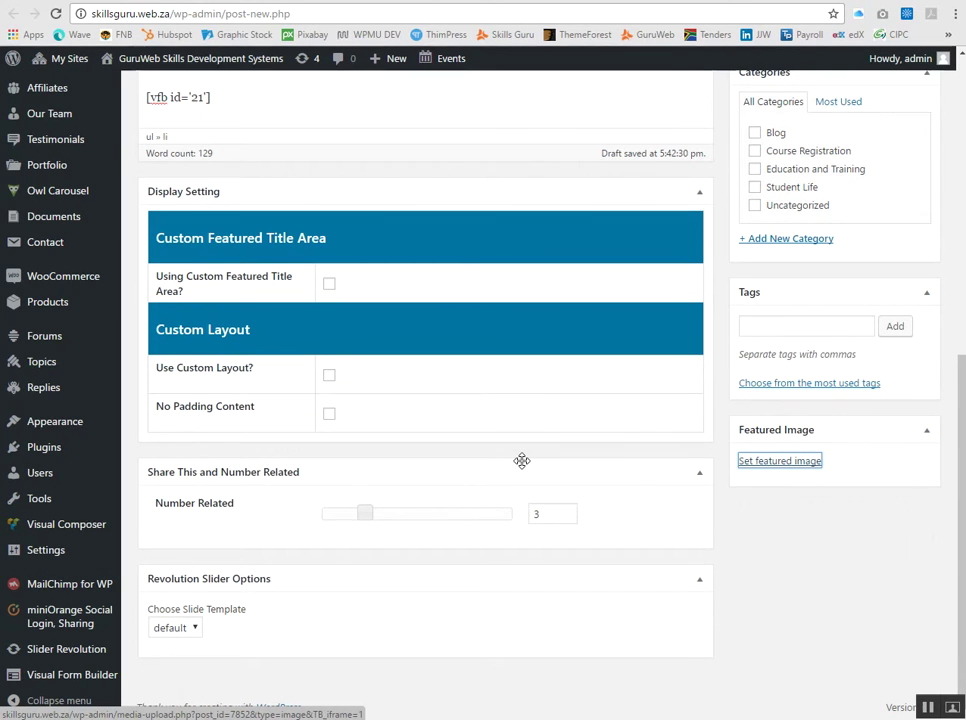
left_click(331, 379)
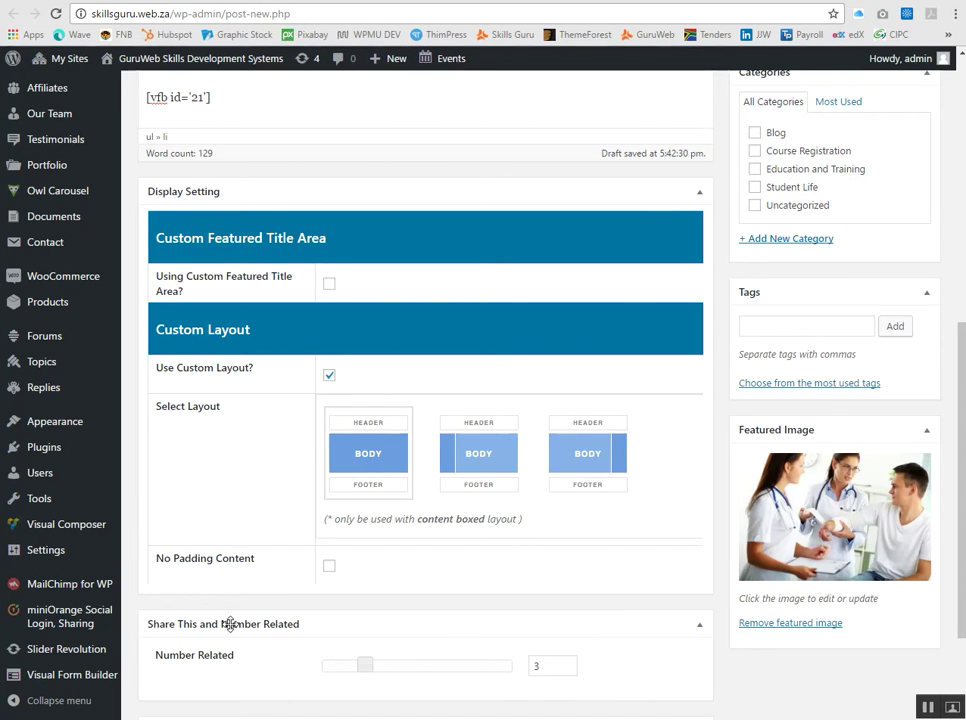
left_click(330, 567)
Assign the post to the Course Registration category and publish it.
scroll(349, 436, "up", 3)
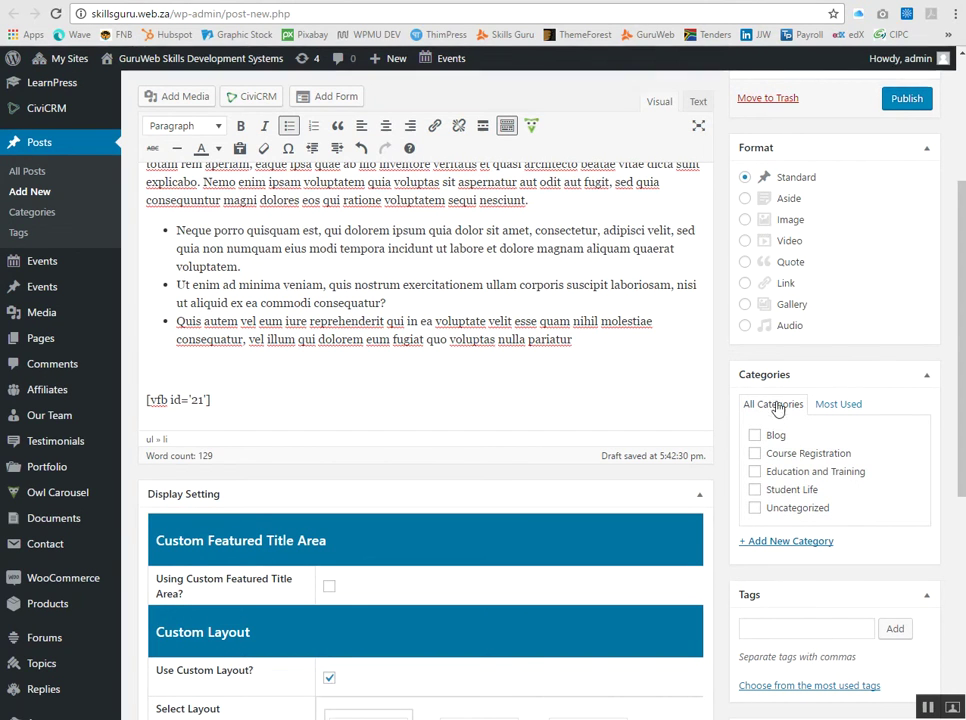
left_click(755, 455)
scroll(406, 370, "up", 3)
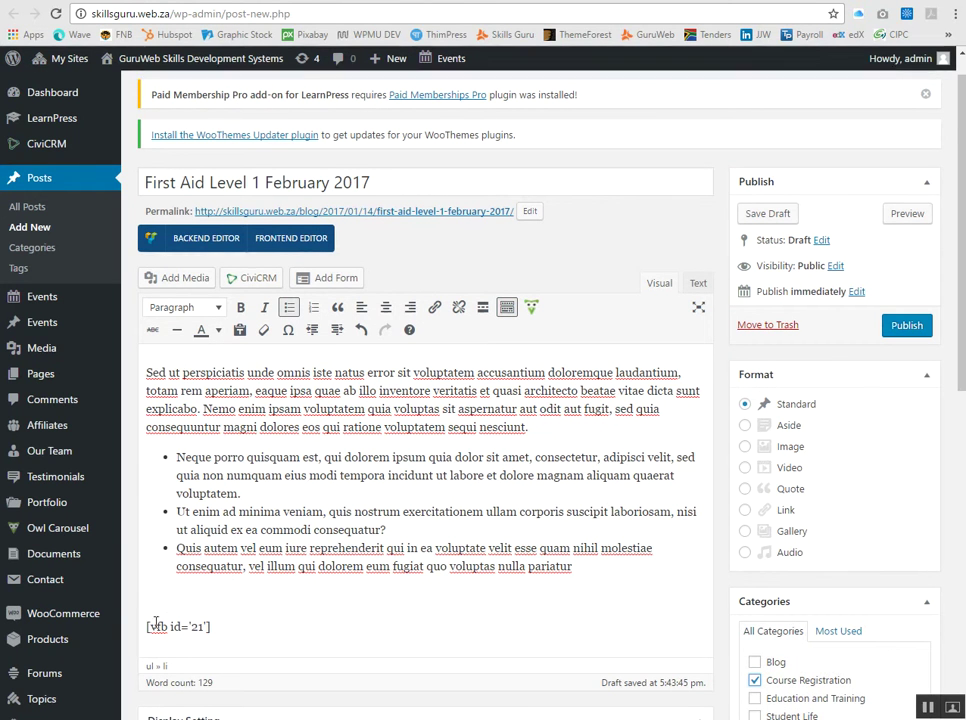
scroll(317, 632, "down", 5)
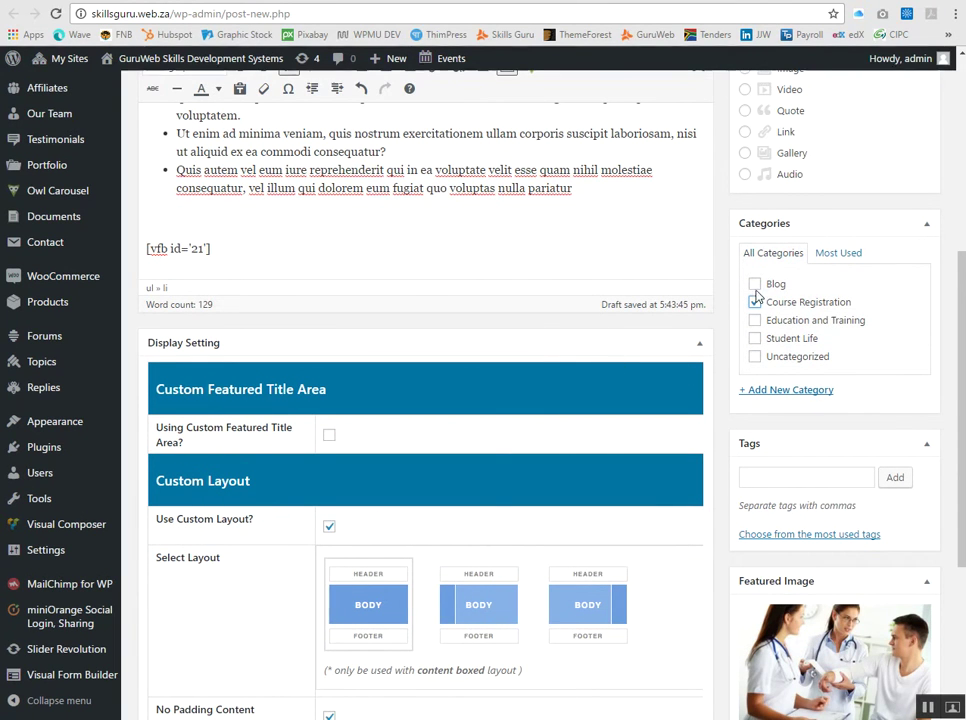
scroll(700, 451, "down", 1)
scroll(700, 451, "down", 2)
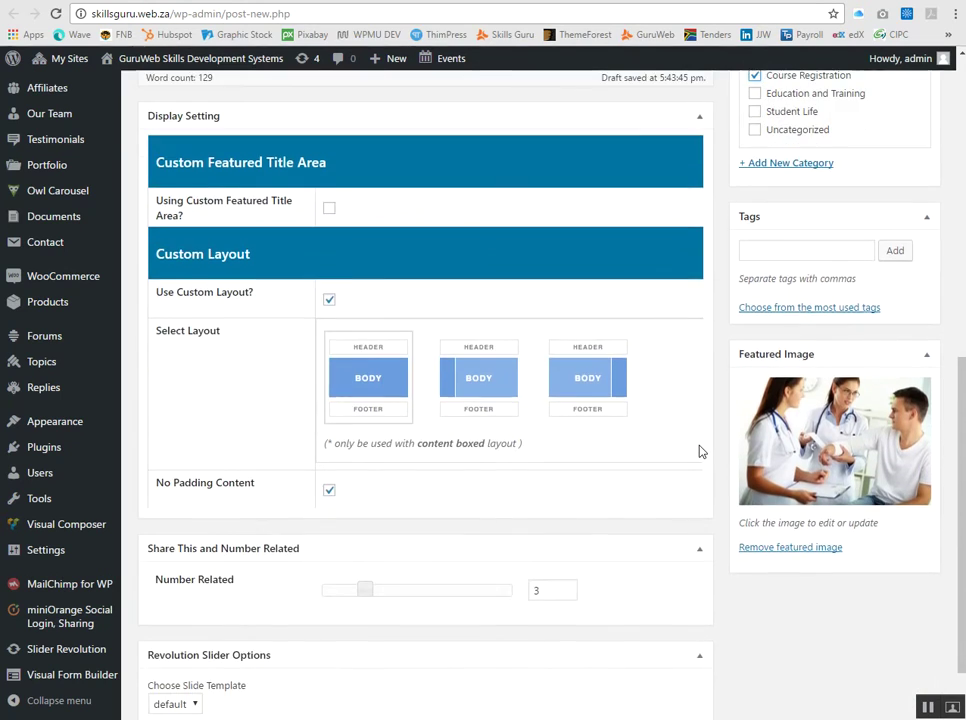
scroll(700, 451, "up", 2)
scroll(700, 451, "down", 3)
scroll(700, 451, "up", 6)
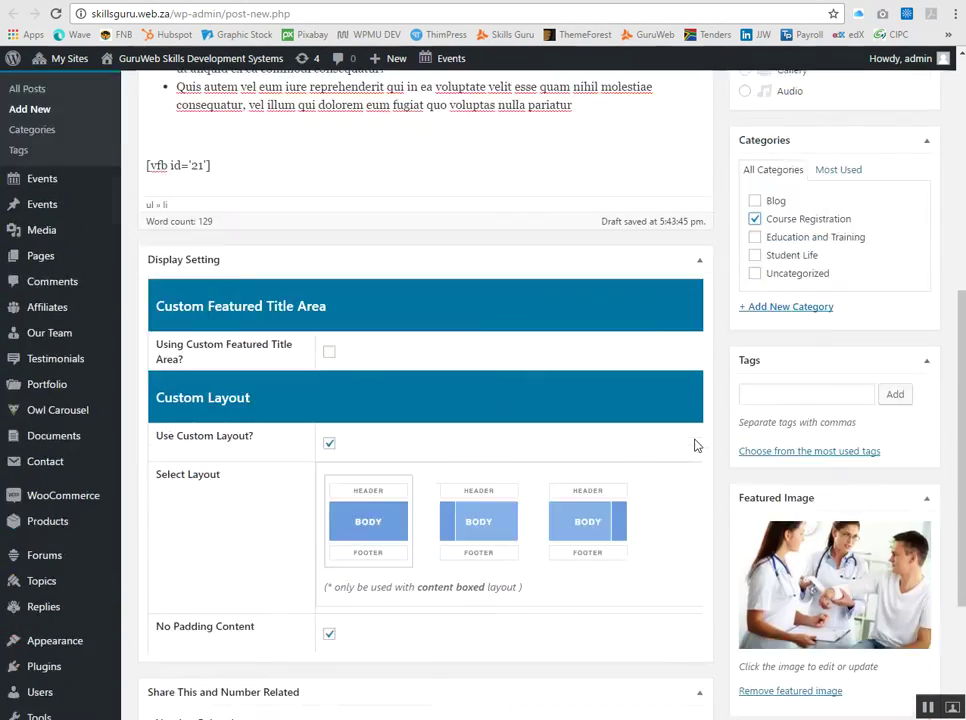
scroll(697, 447, "up", 2)
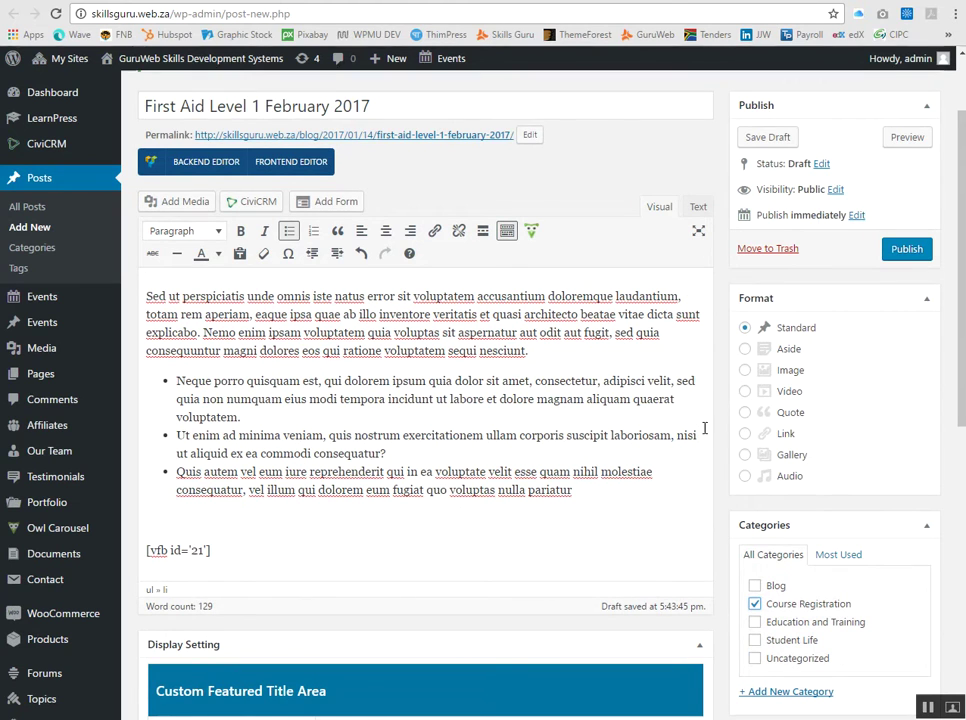
left_click(904, 250)
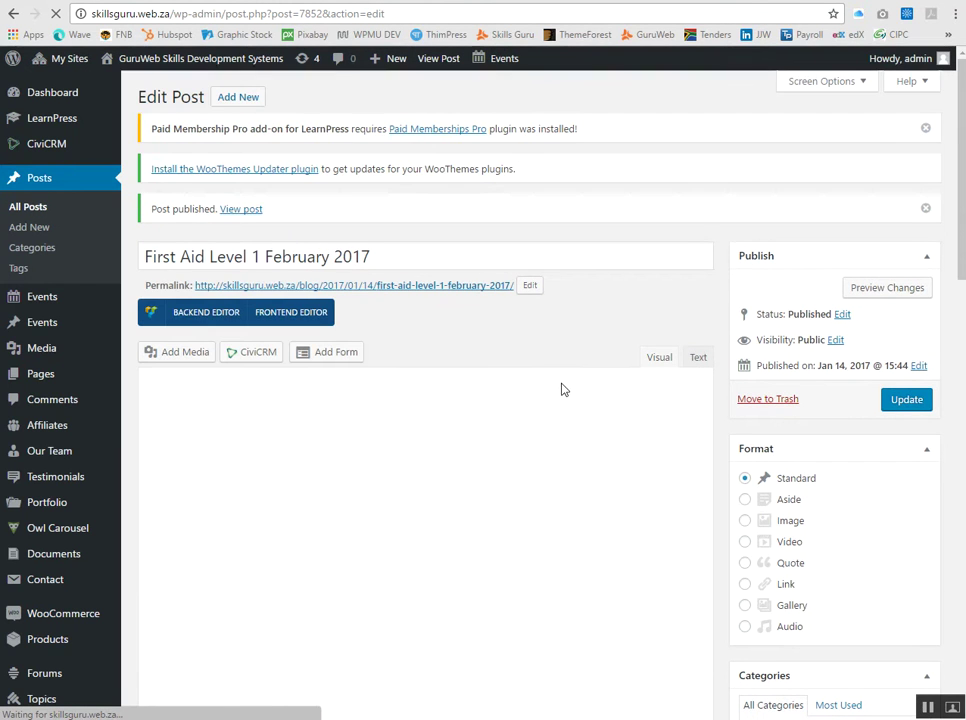
scroll(558, 397, "down", 5)
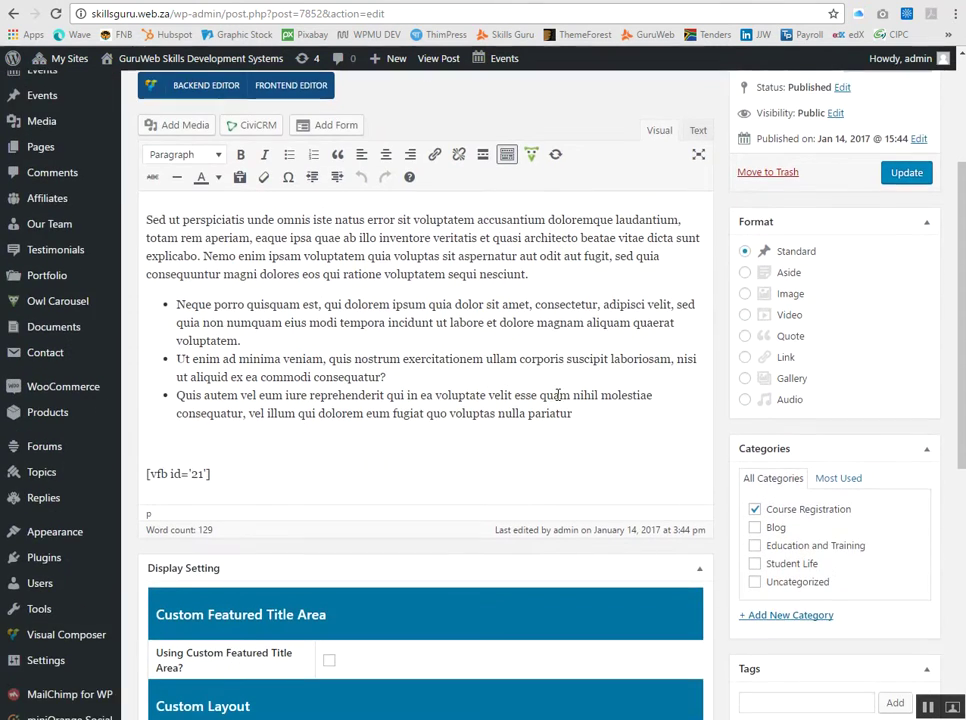
scroll(558, 395, "up", 5)
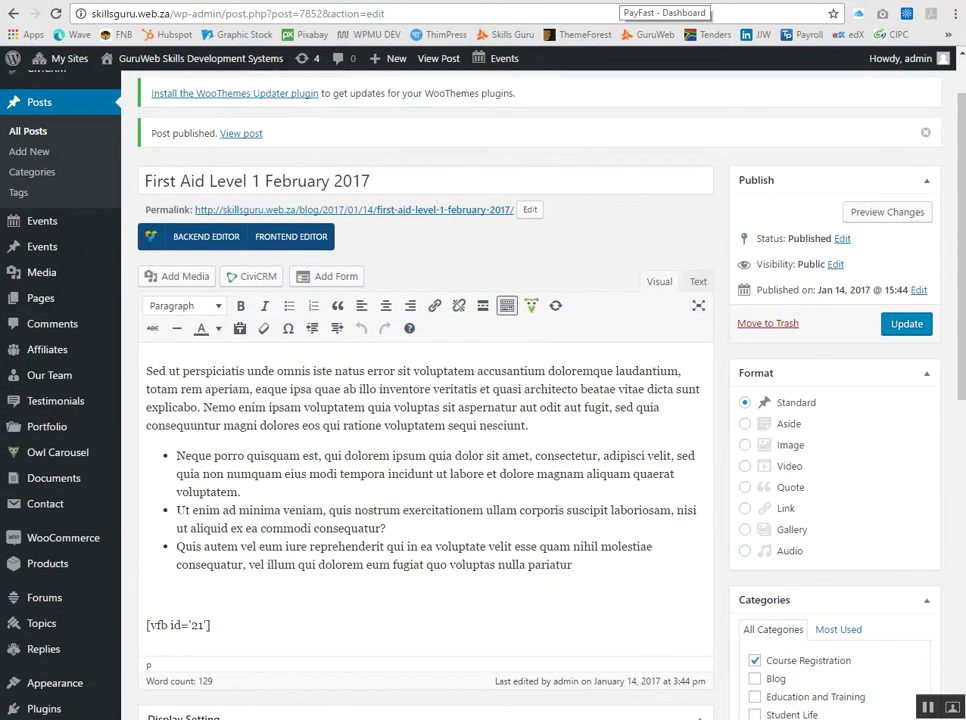
Switch to the PayFast dashboard and open the generator for Pay Now buttons.
left_click(624, 2)
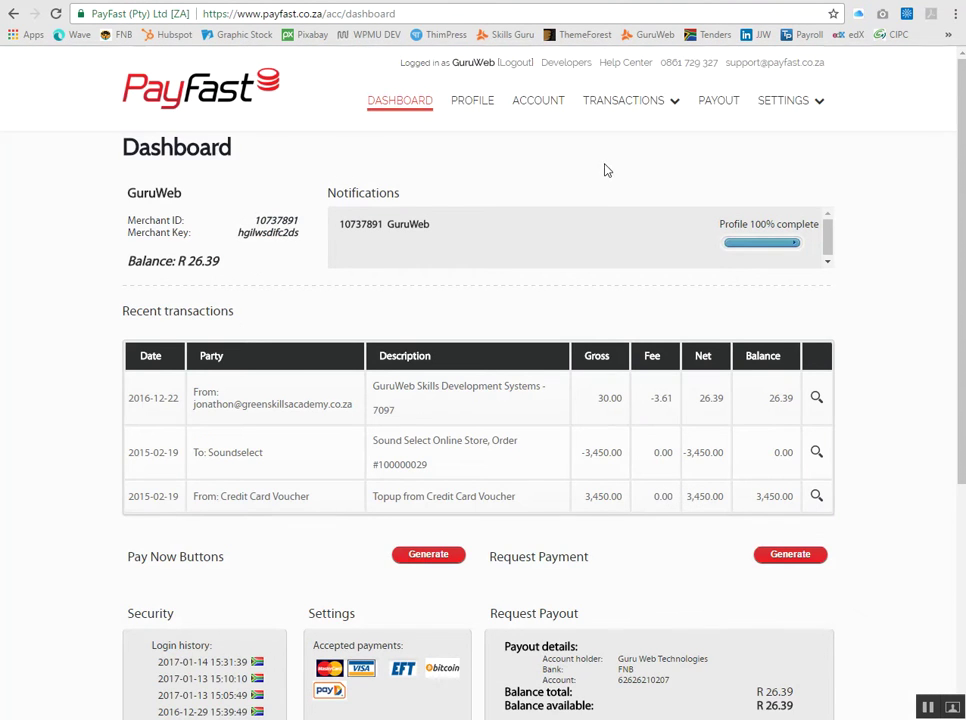
scroll(540, 295, "down", 3)
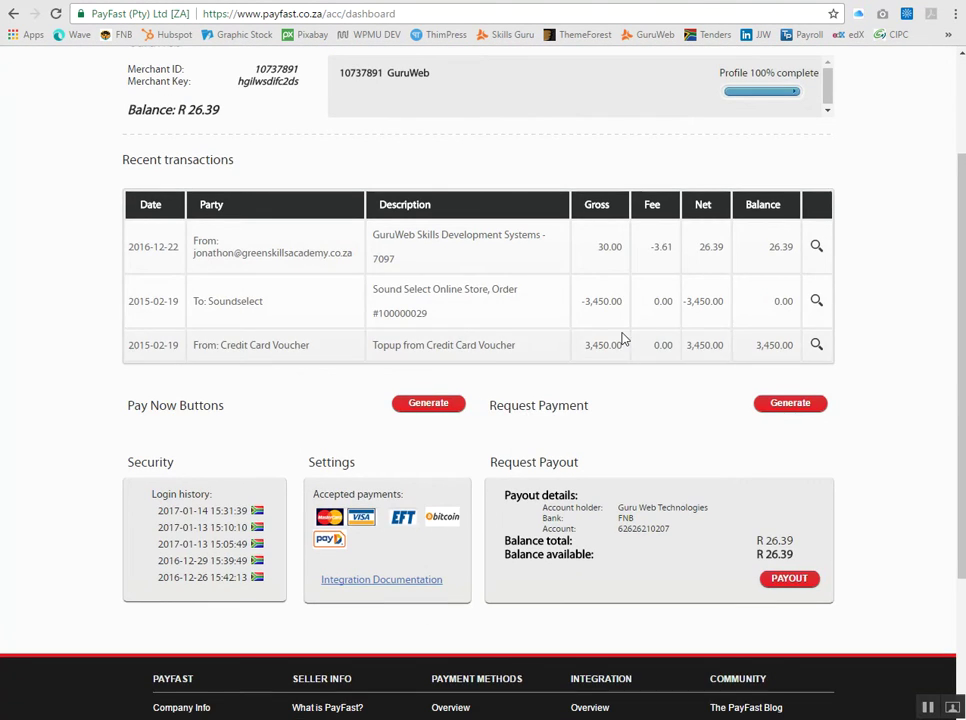
scroll(560, 335, "up", 3)
scroll(610, 320, "up", 1)
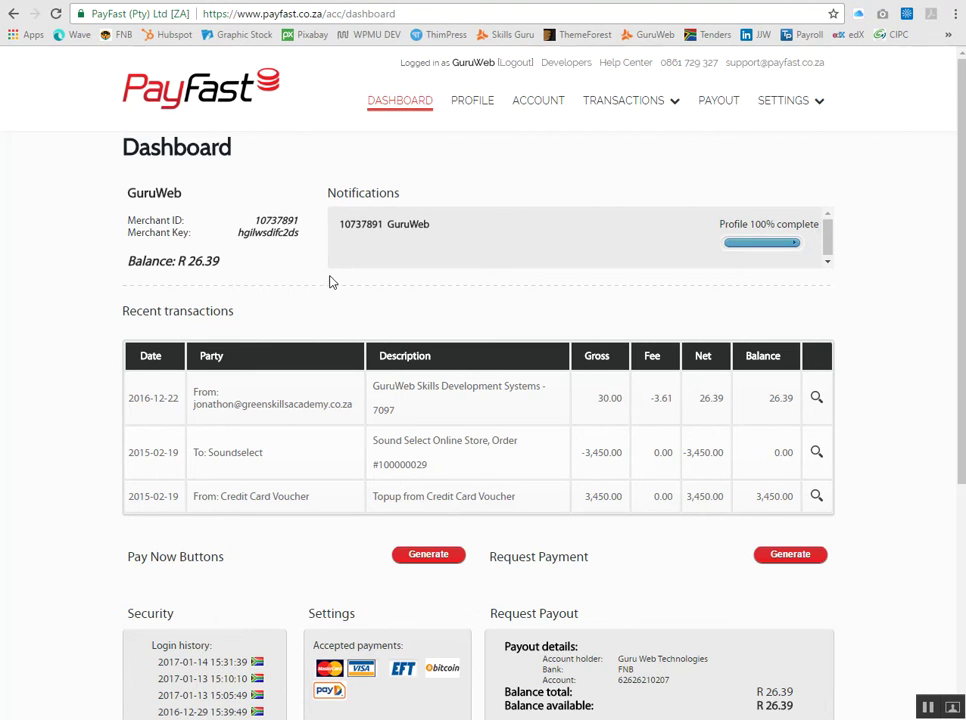
left_click(424, 559)
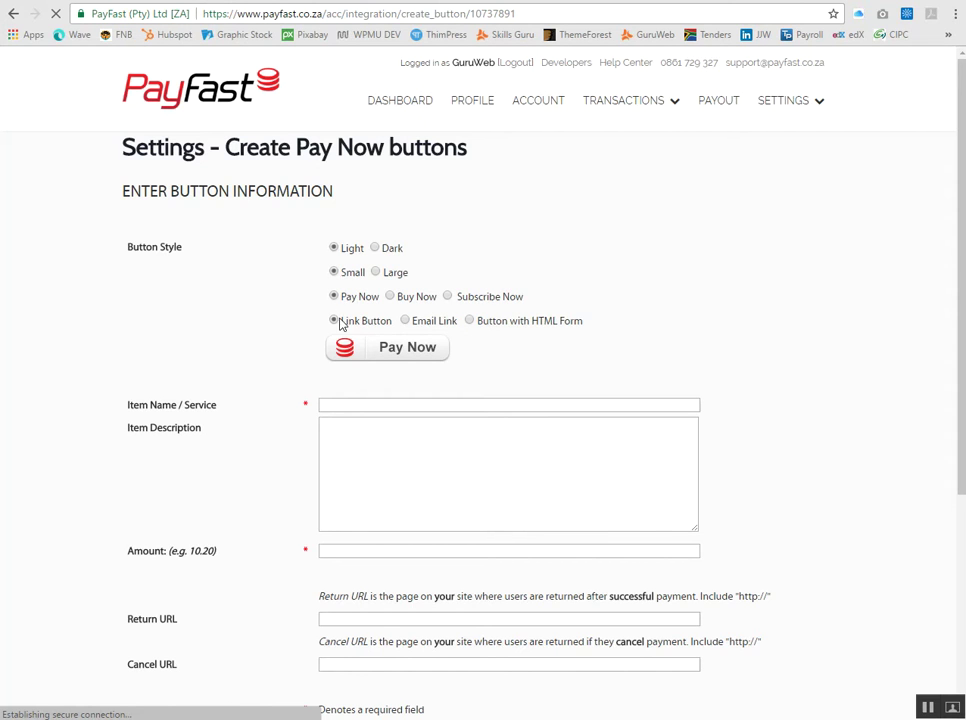
Enter "First Aid Level 1 February 2017" as the payment button's item name and 3500 as its amount.
left_click(362, 404)
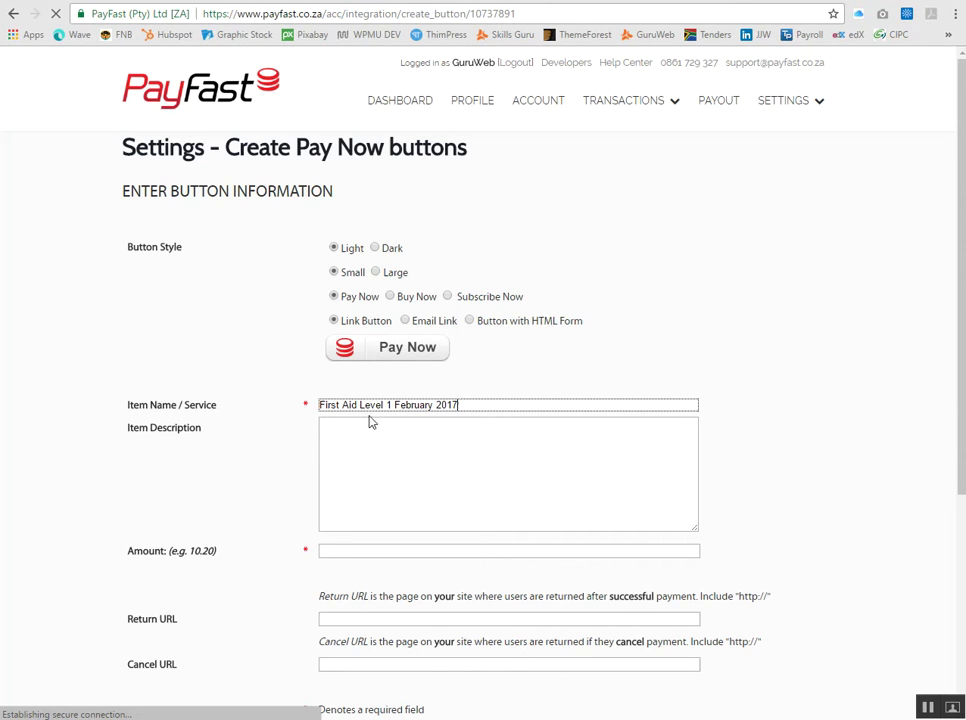
left_click(369, 424)
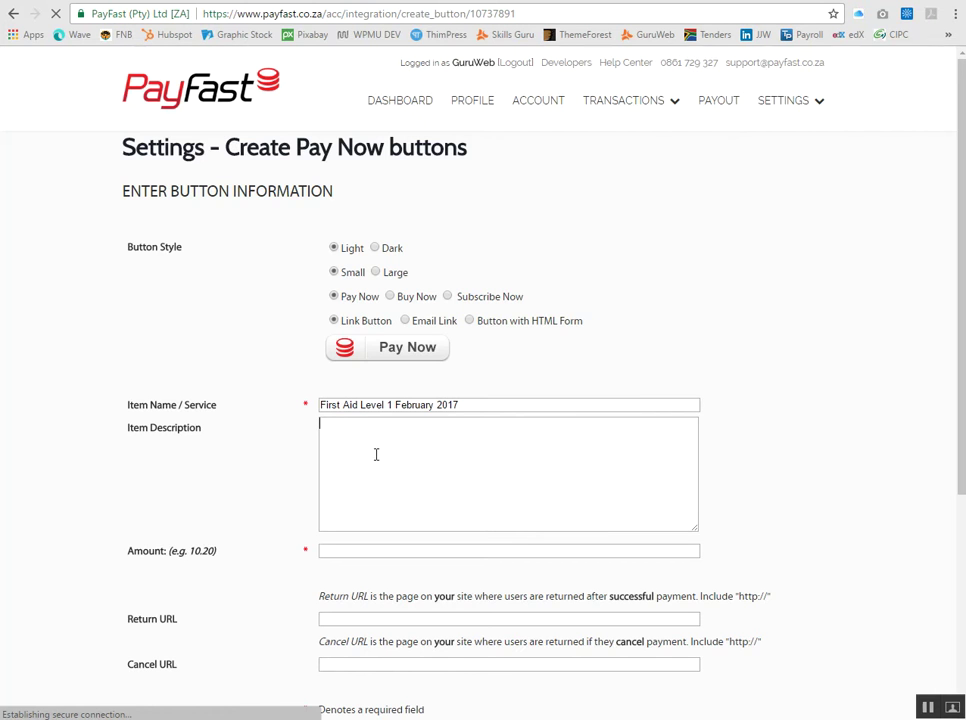
scroll(396, 432, "down", 1)
scroll(398, 387, "down", 1)
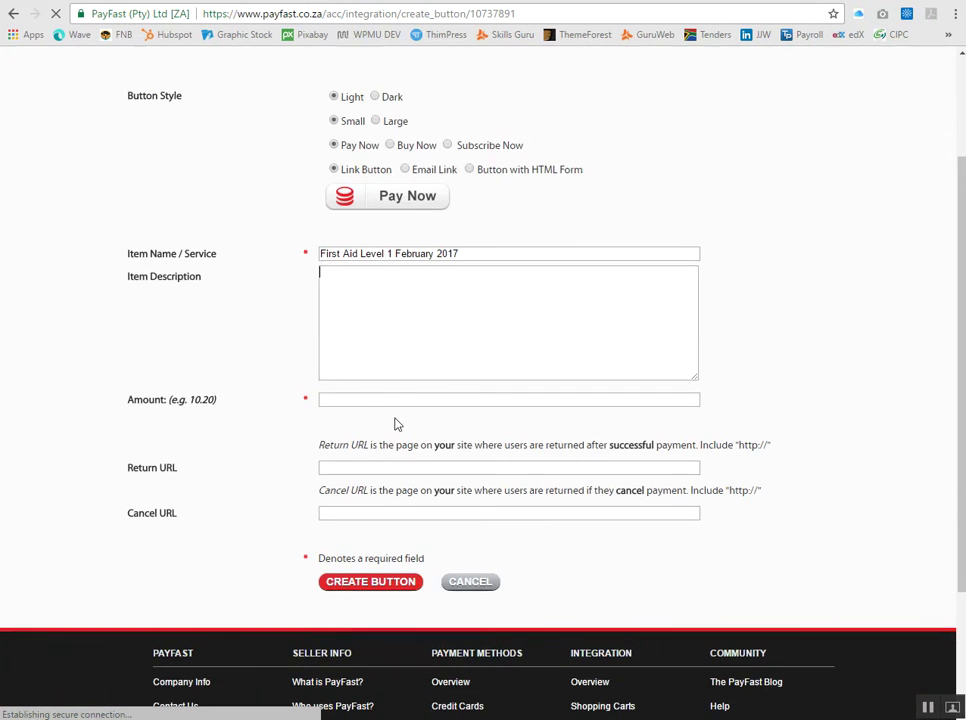
left_click(349, 400)
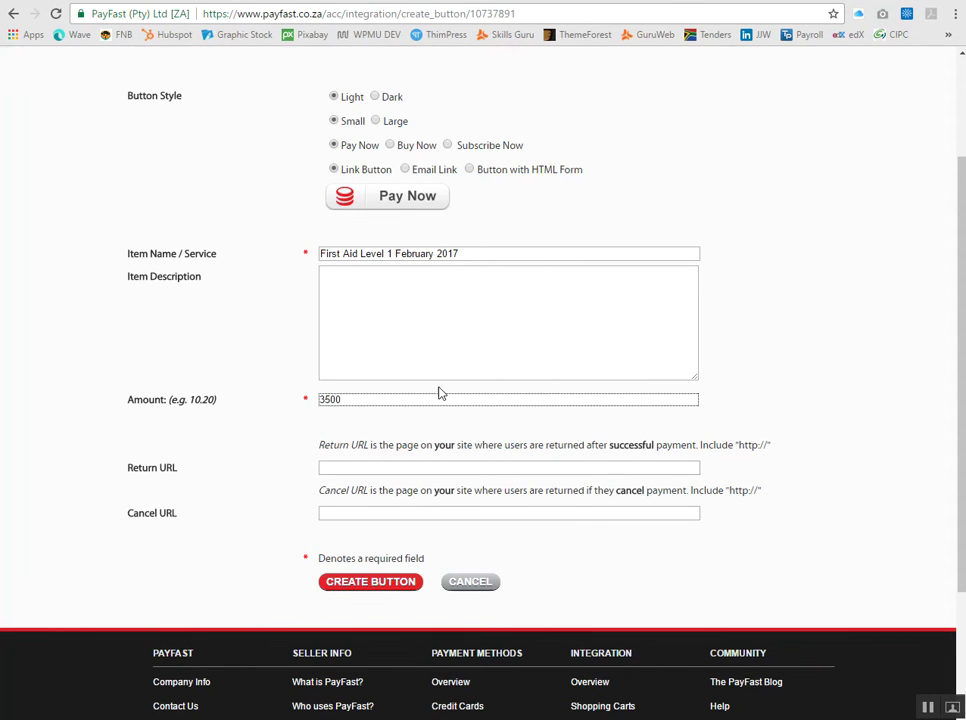
scroll(500, 441, "down", 1)
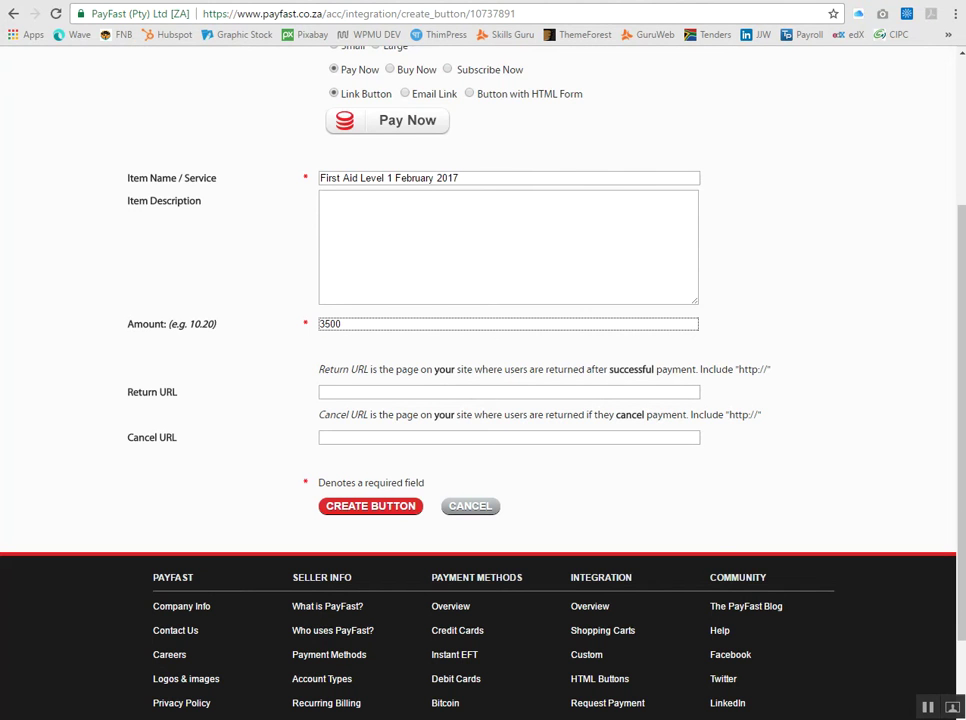
Switch to the site's Contact Courses page and copy its address up to "contact-courses", without the anchor part.
key("alt+Tab")
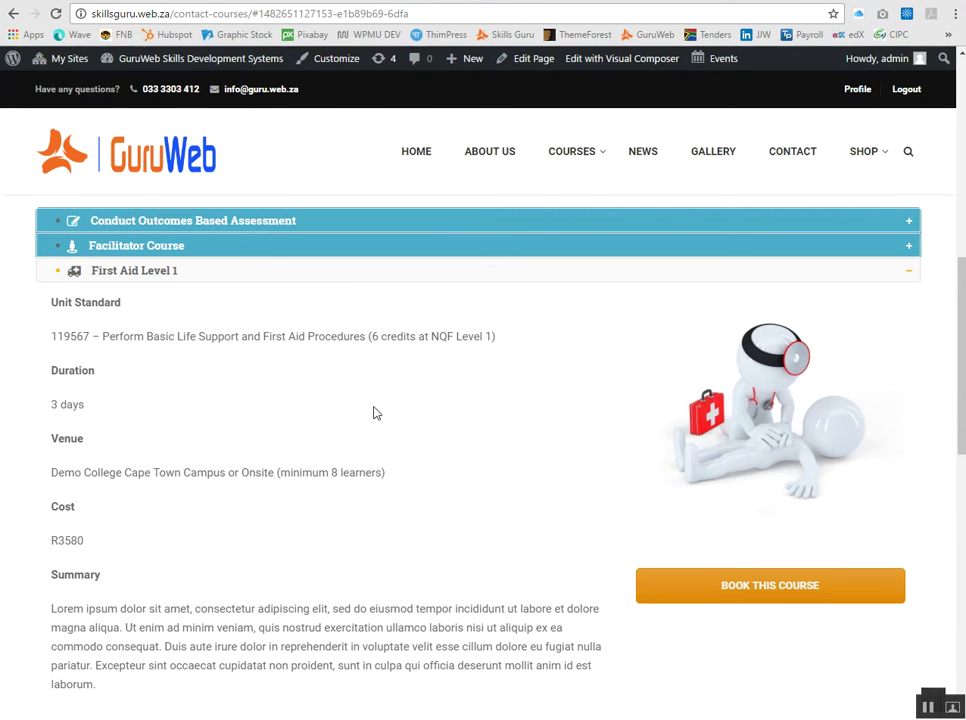
scroll(410, 376, "down", 4)
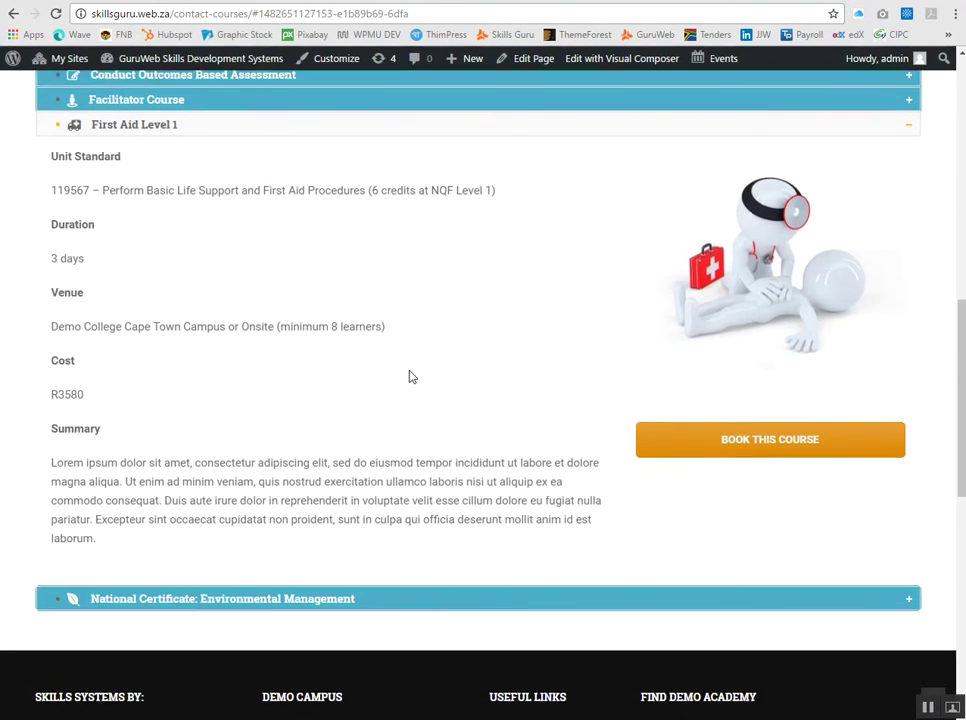
scroll(410, 376, "up", 2)
scroll(410, 376, "up", 3)
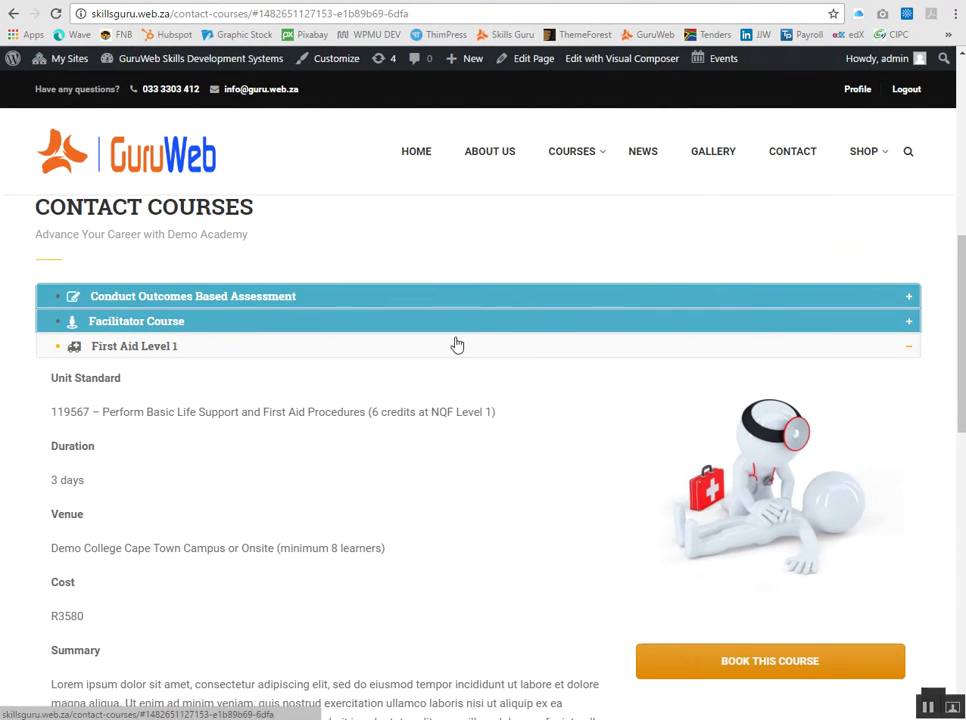
scroll(455, 350, "up", 2)
scroll(451, 352, "down", 2)
scroll(304, 244, "up", 1)
left_click(250, 15)
left_click(250, 15)
left_click_drag(250, 13, 70, 22)
key("ctrl+c")
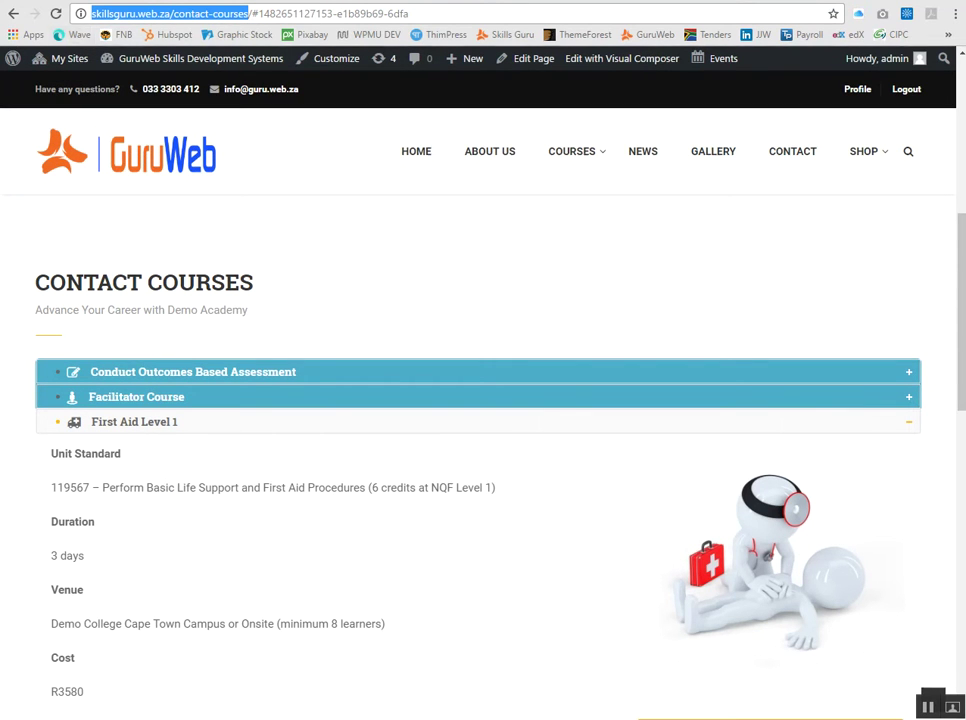
key("ctrl+Tab")
left_click(351, 392)
key("ctrl+v")
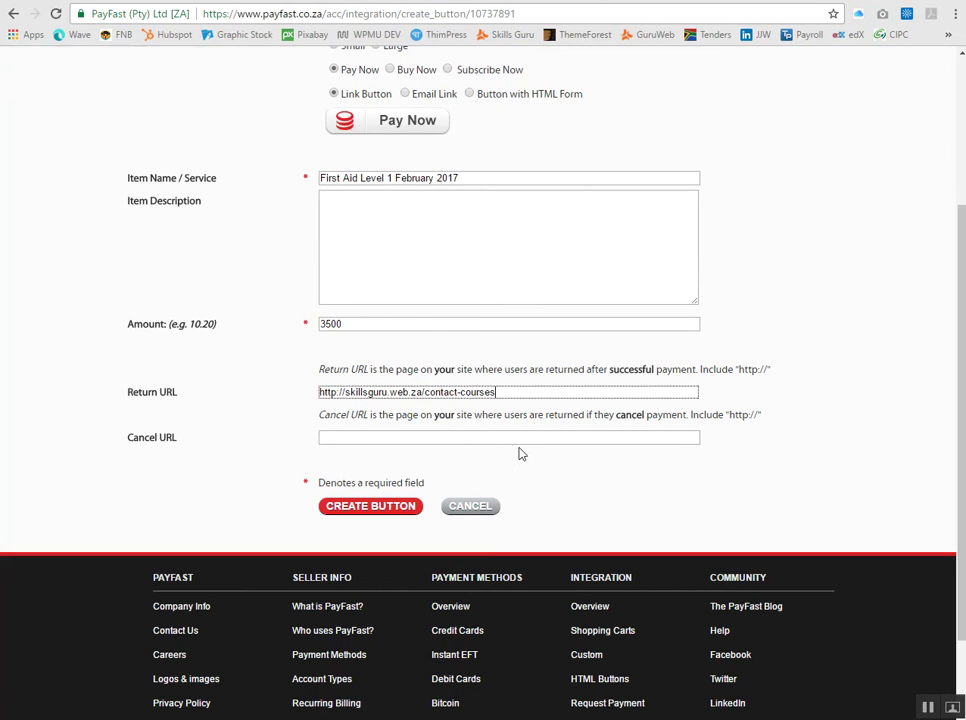
left_click(396, 436)
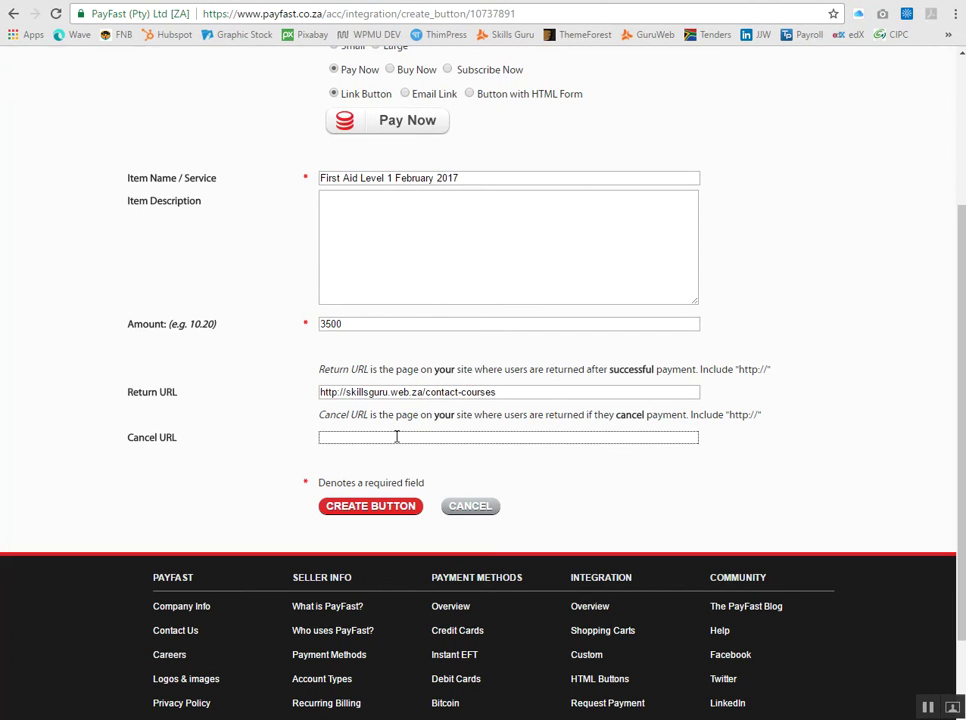
key("ctrl+v")
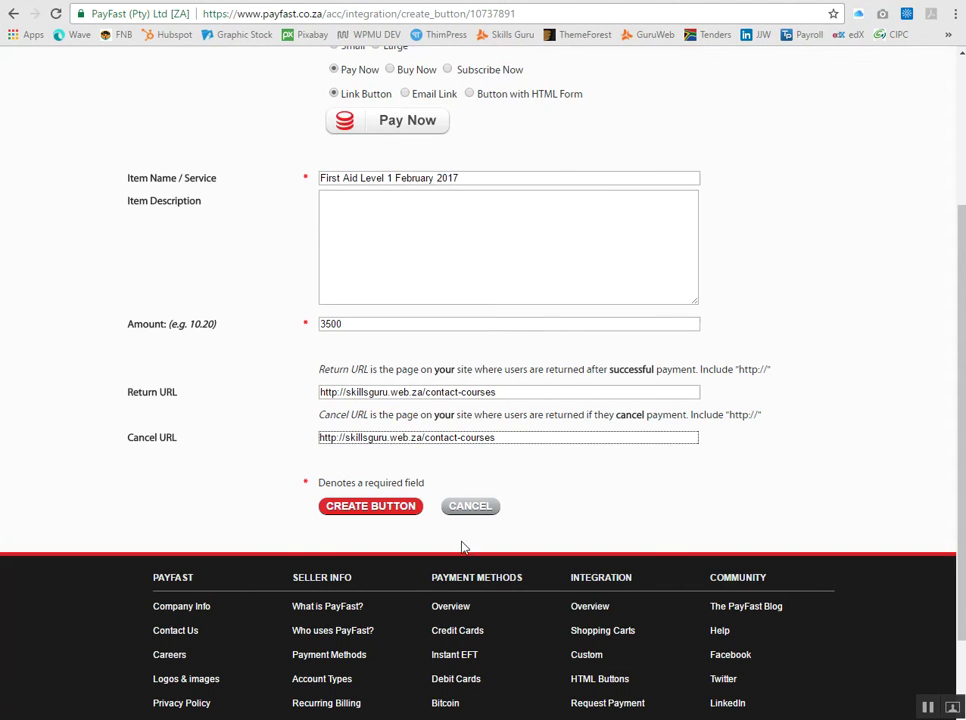
Create the Pay Now button and copy its complete generated HTML code.
left_click(372, 507)
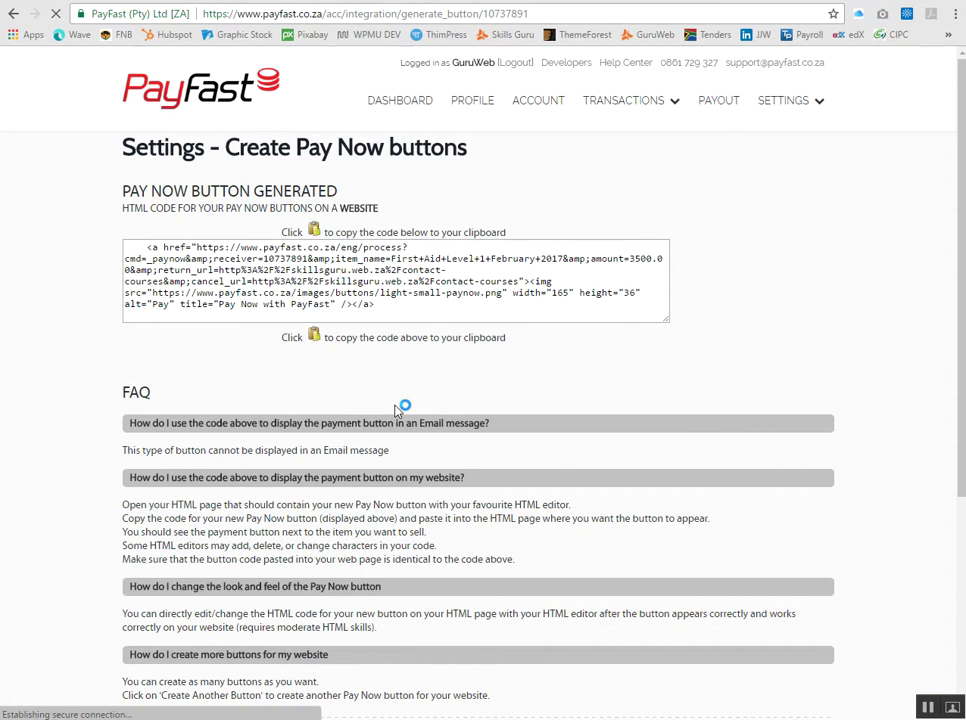
left_click_drag(146, 247, 426, 311)
key("ctrl+c")
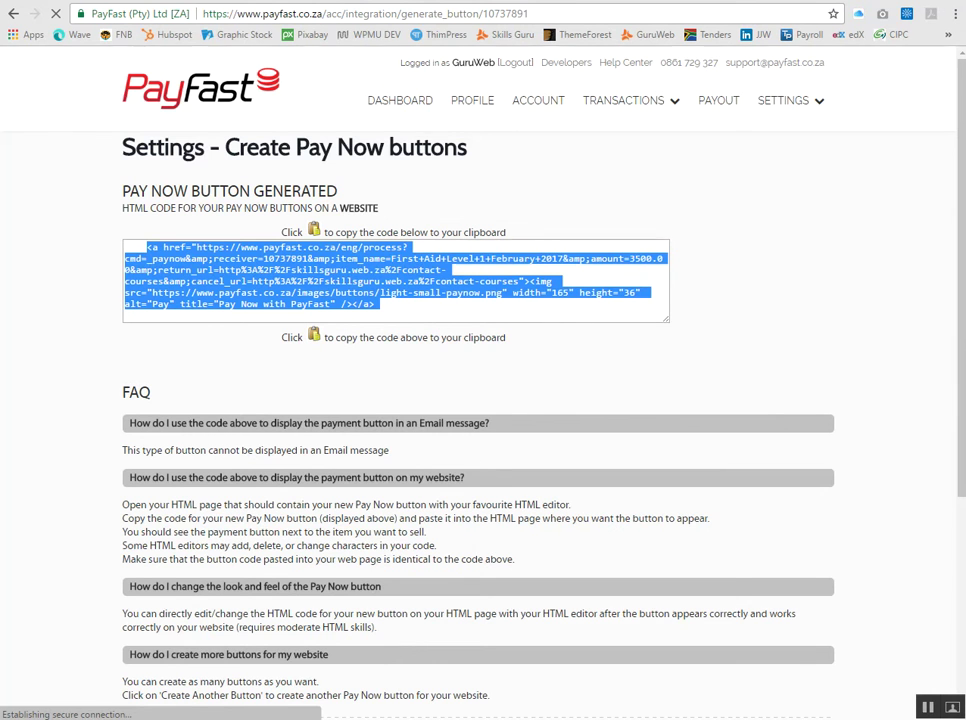
Switch to the First Aid Level 1 February 2017 post's backend editor and add a Text Block below the form shortcode.
left_click(324, 1)
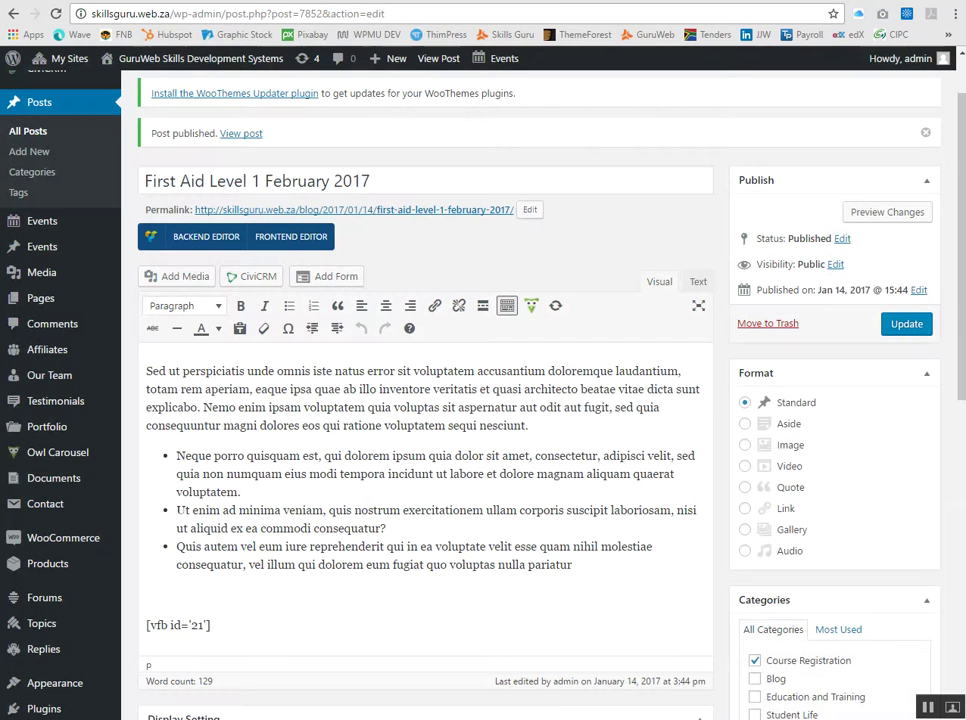
left_click(208, 247)
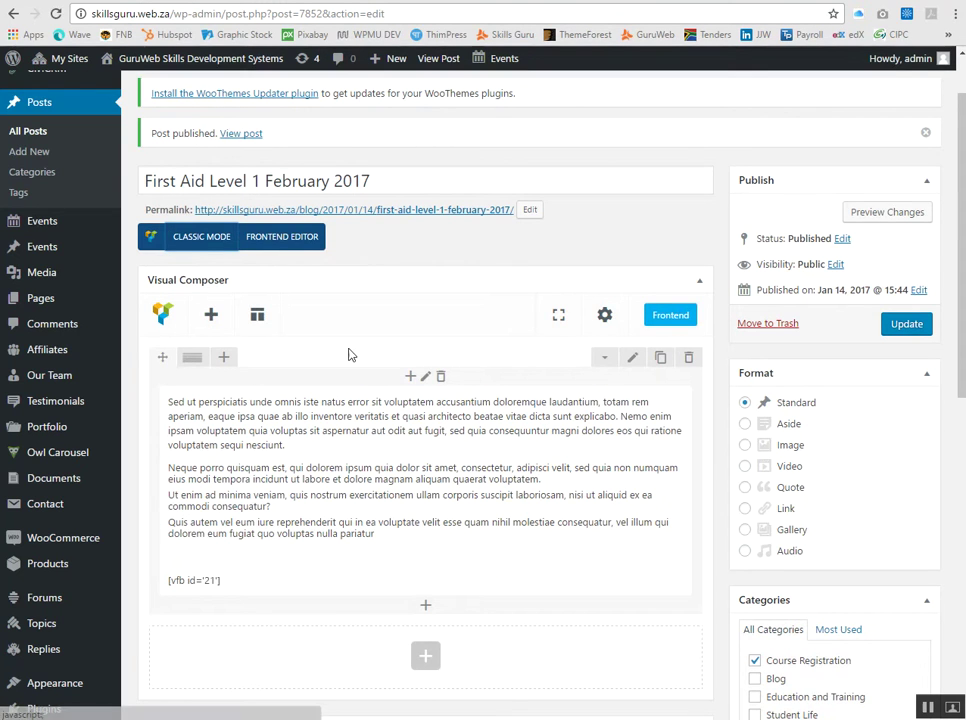
scroll(420, 330, "down", 1)
scroll(446, 556, "down", 1)
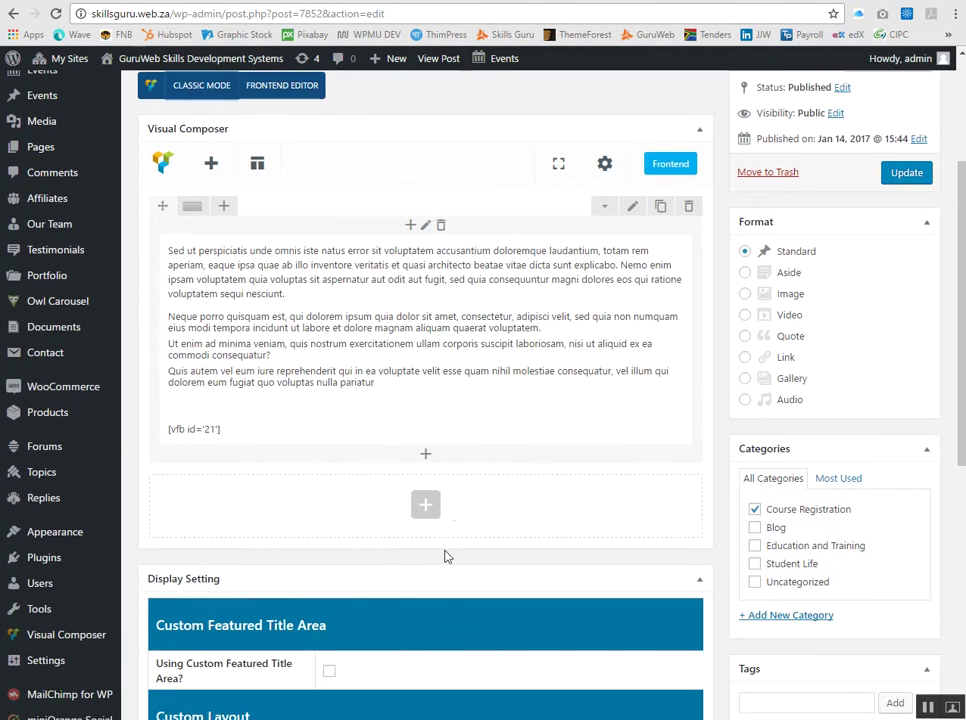
left_click(425, 455)
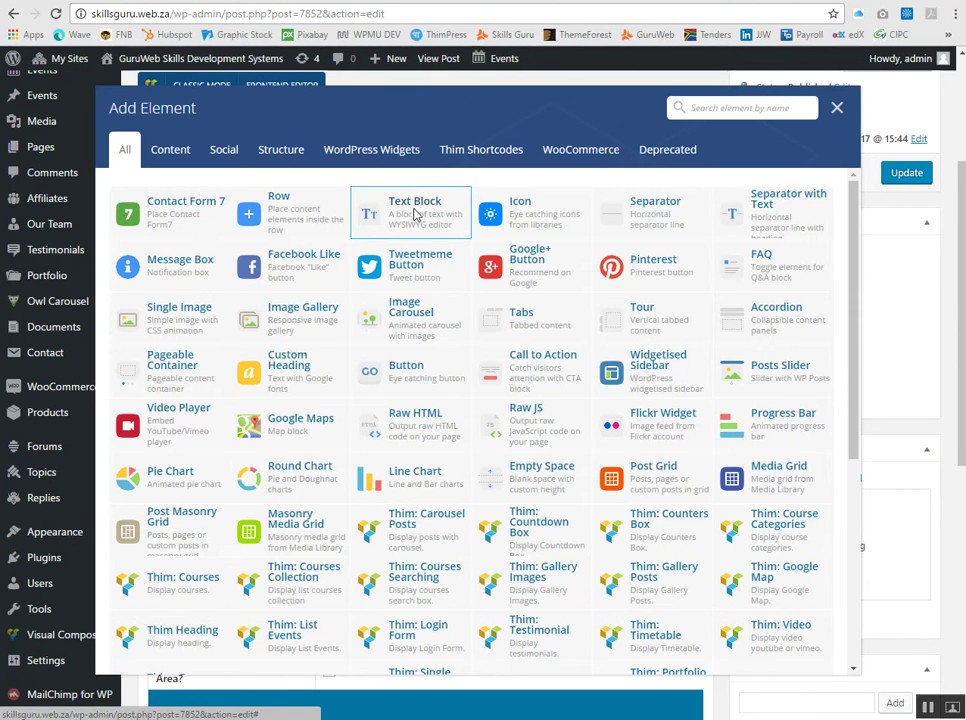
left_click(414, 210)
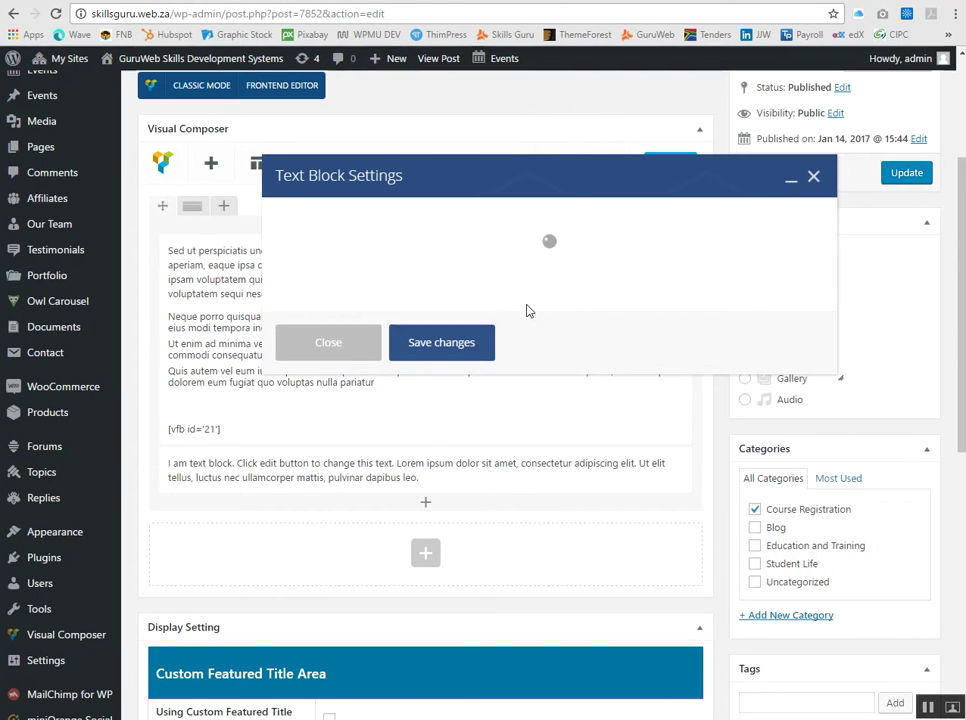
Replace the text block's placeholder with the copied PayFast button code in Text mode and save the block.
left_click_drag(282, 367, 735, 388)
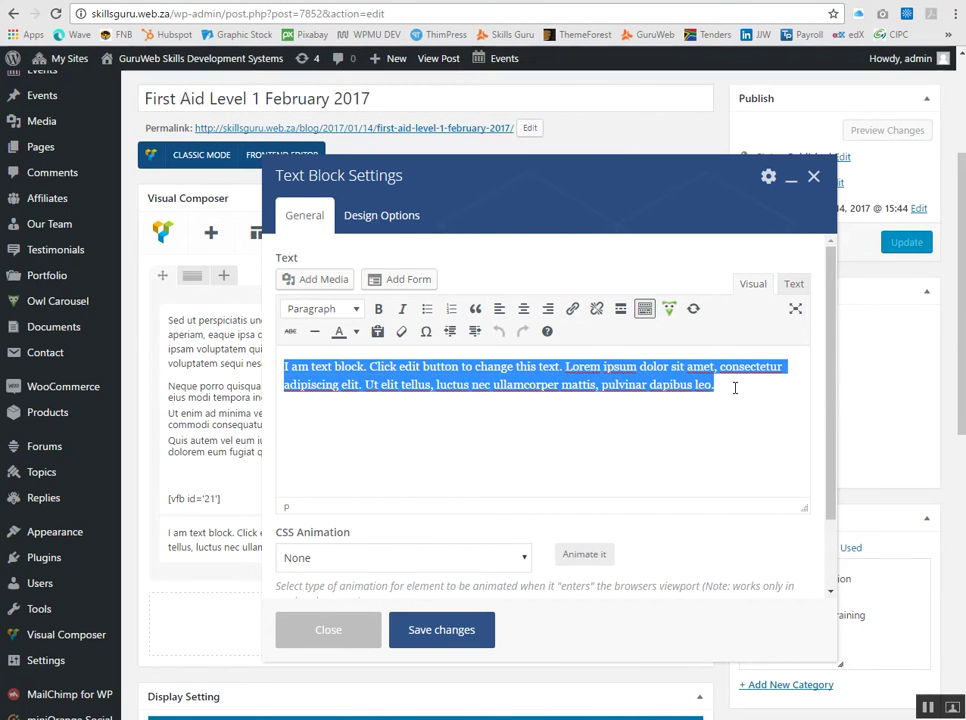
key("BackSpace")
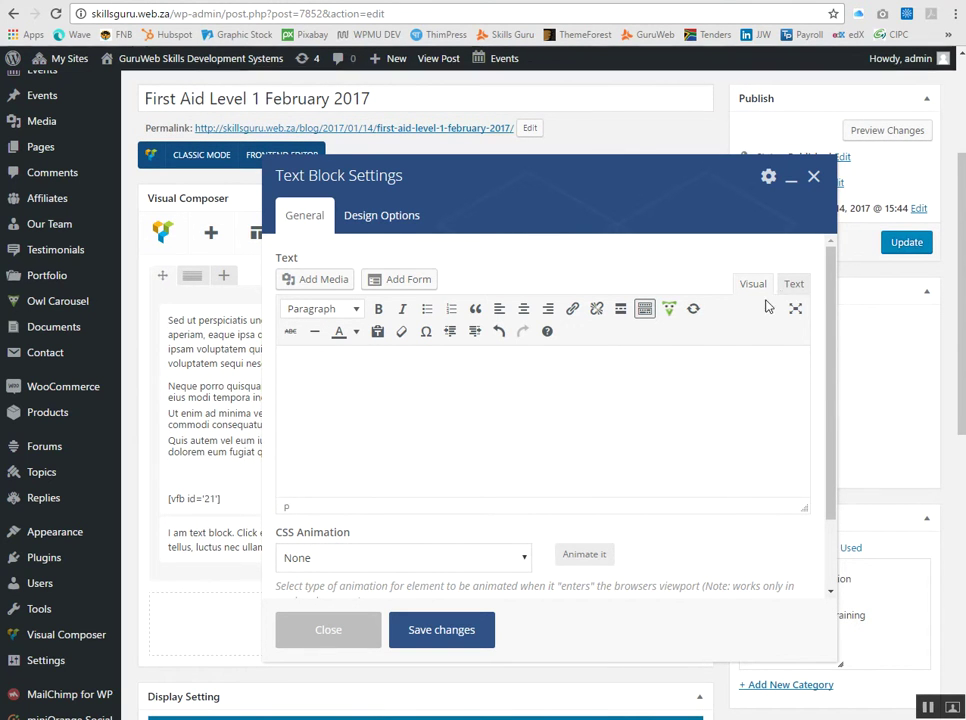
left_click(792, 285)
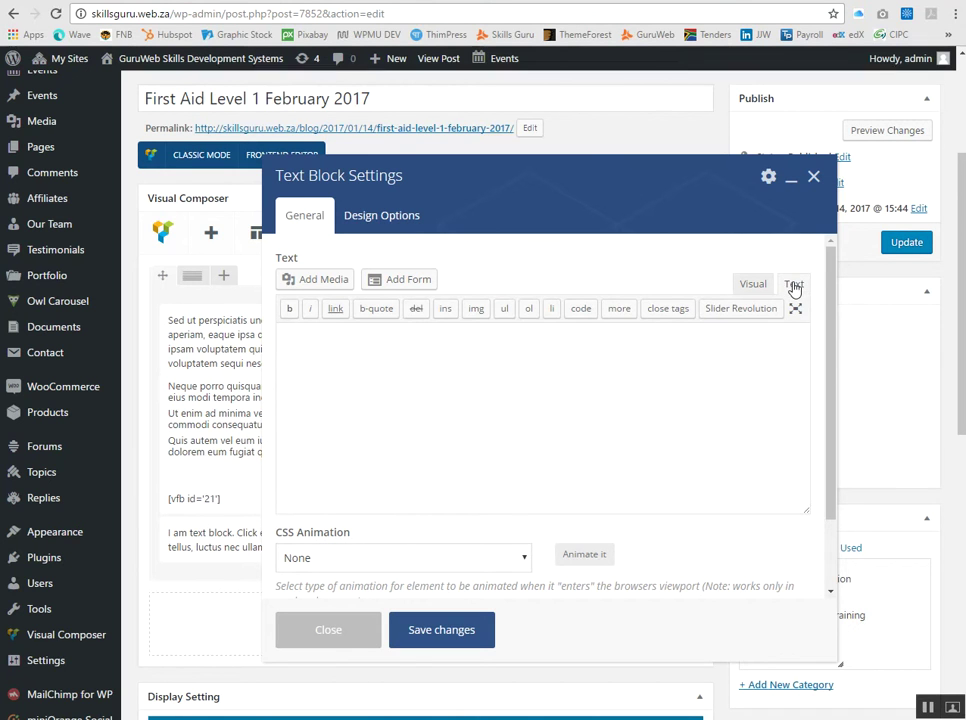
left_click(327, 342)
key("ctrl+v")
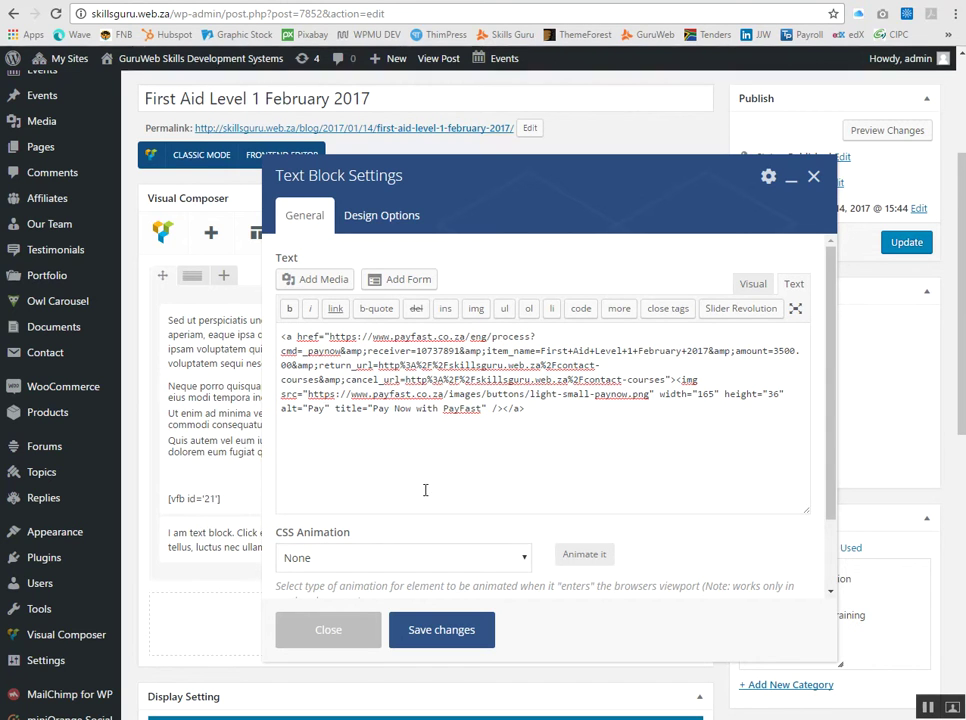
left_click(424, 630)
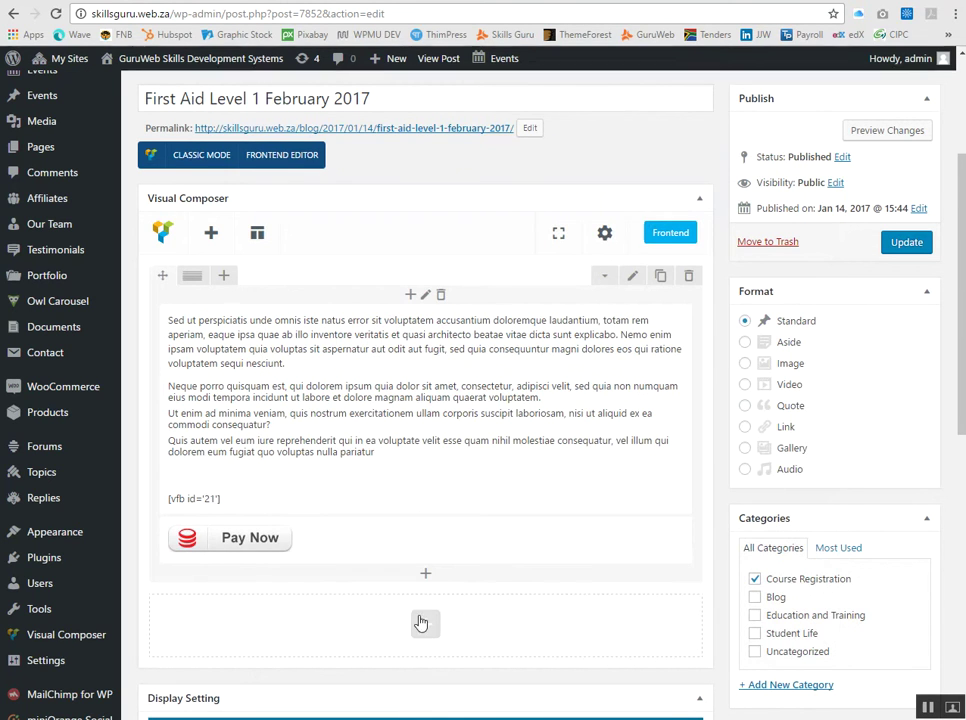
Update the post with the Pay Now button and copy its permalink address.
mouse_move(237, 546)
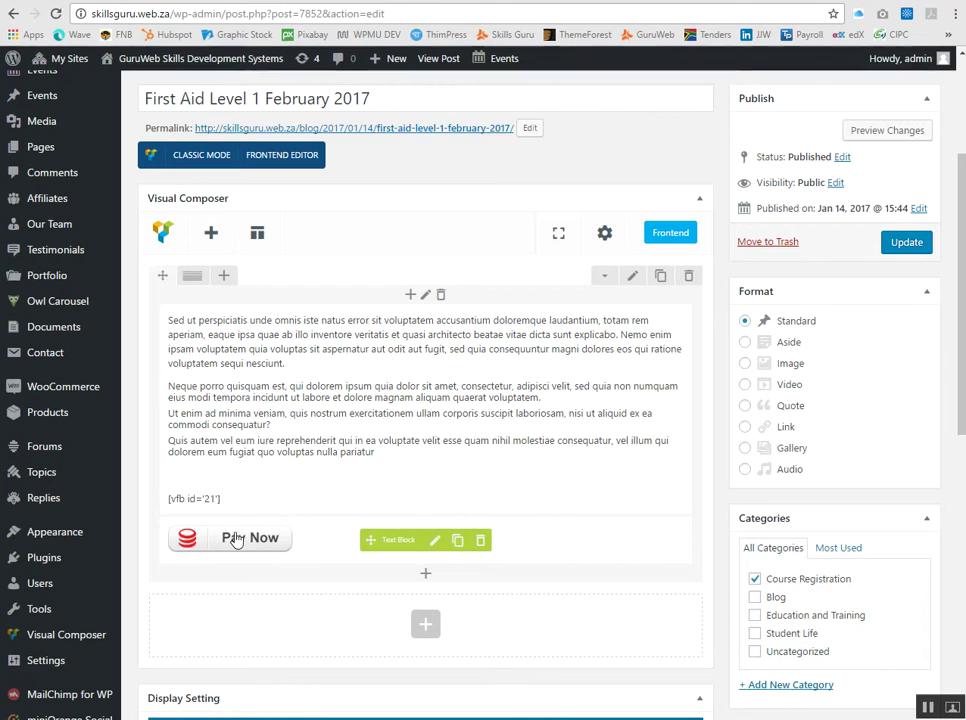
left_click(904, 245)
mouse_move(681, 315)
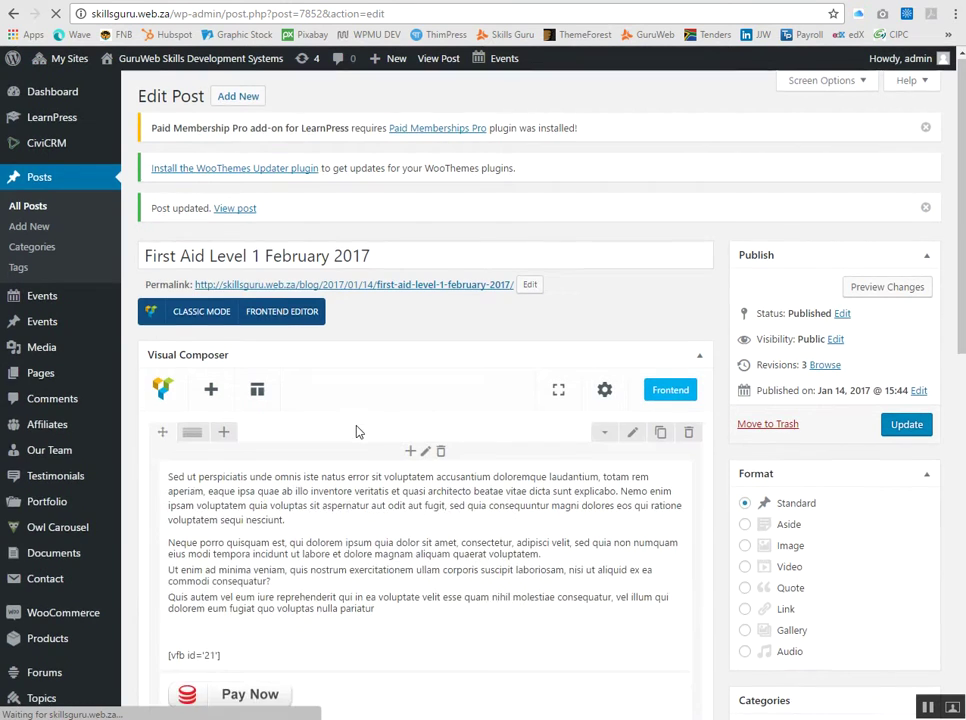
scroll(357, 432, "down", 3)
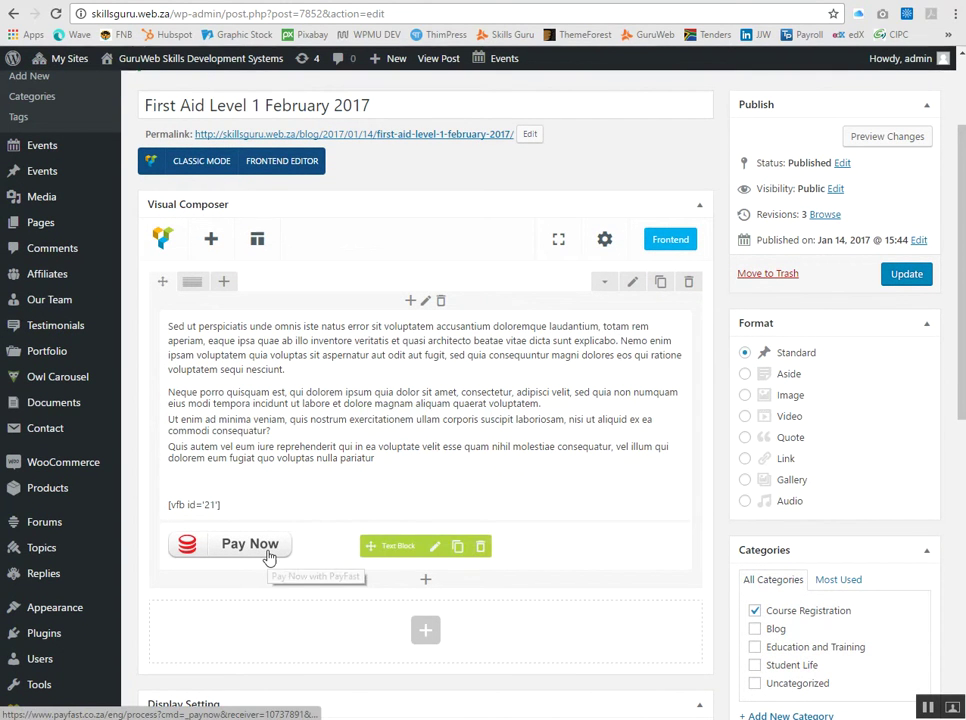
scroll(343, 445, "up", 1)
scroll(343, 445, "up", 1)
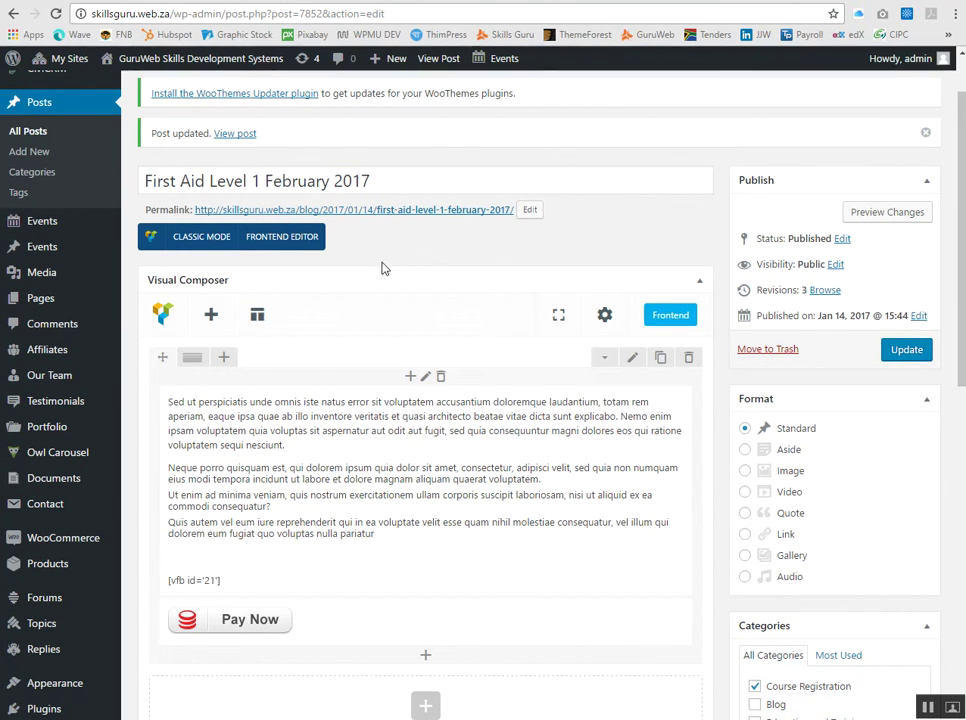
right_click(355, 218)
left_click(420, 300)
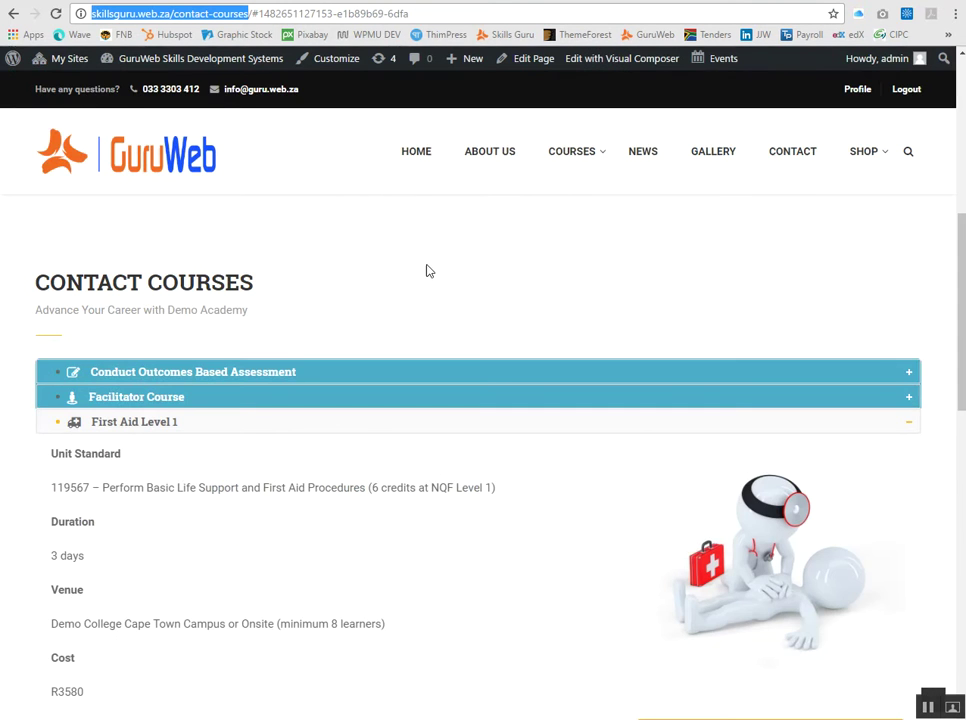
Open the Contact Courses page for editing and bring up the Book This Course button in its First Aid Level 1 section.
scroll(436, 265, "down", 2)
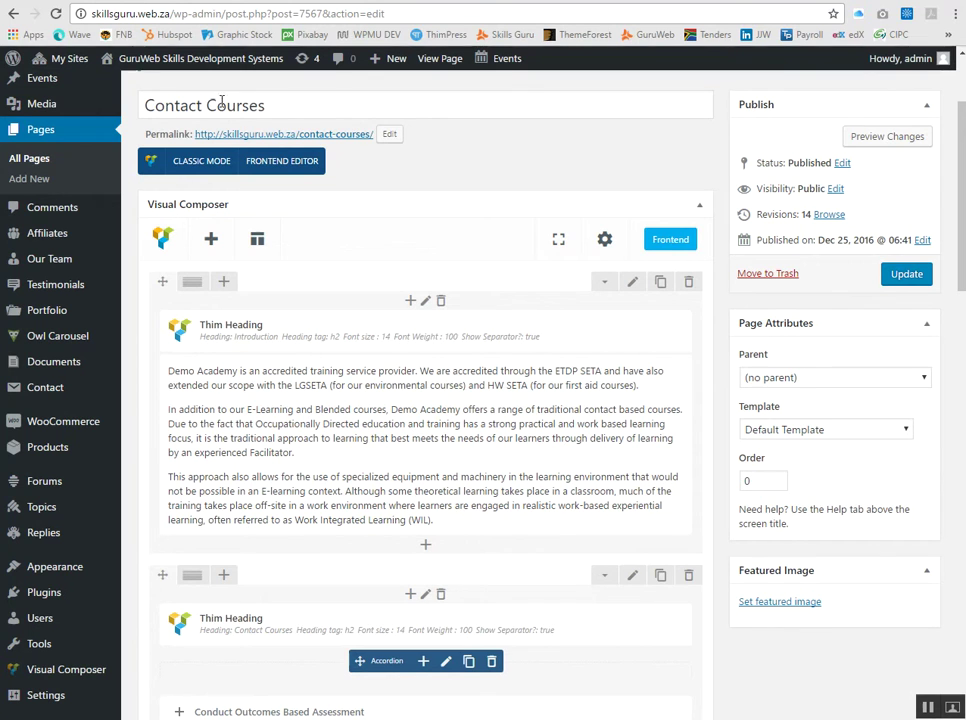
scroll(340, 220, "down", 3)
scroll(340, 220, "down", 3)
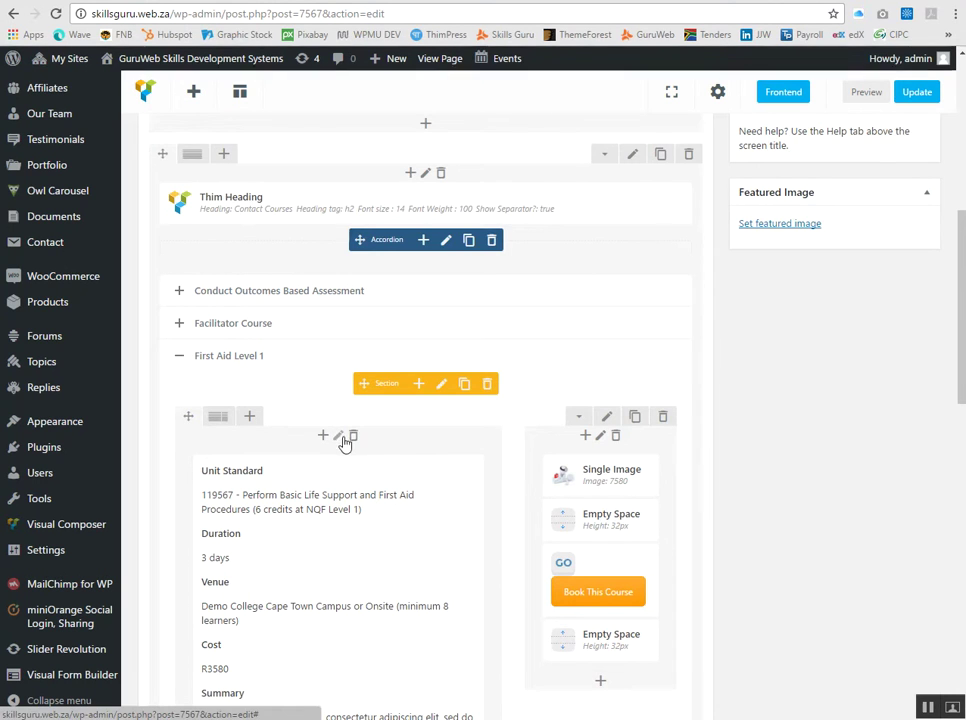
scroll(345, 438, "down", 2)
scroll(363, 400, "down", 1)
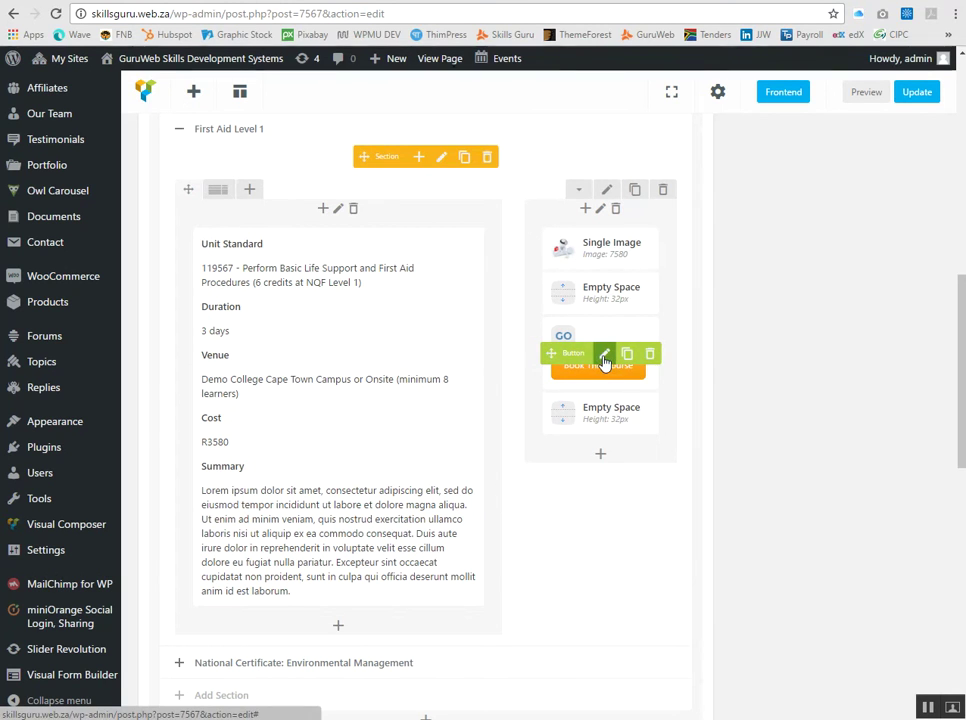
left_click(605, 358)
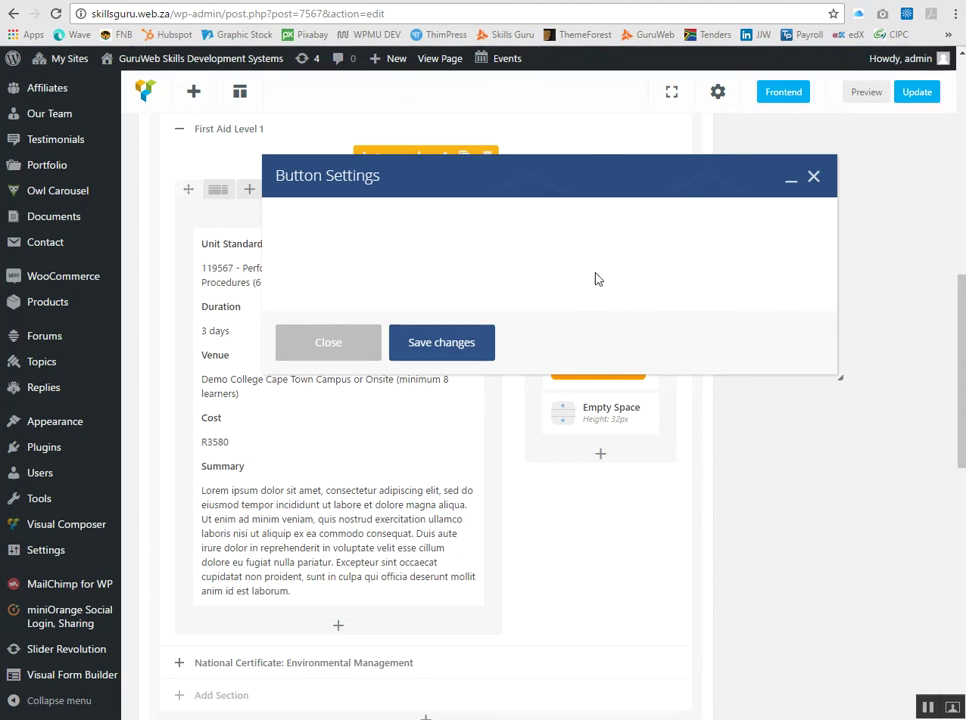
left_click(814, 179)
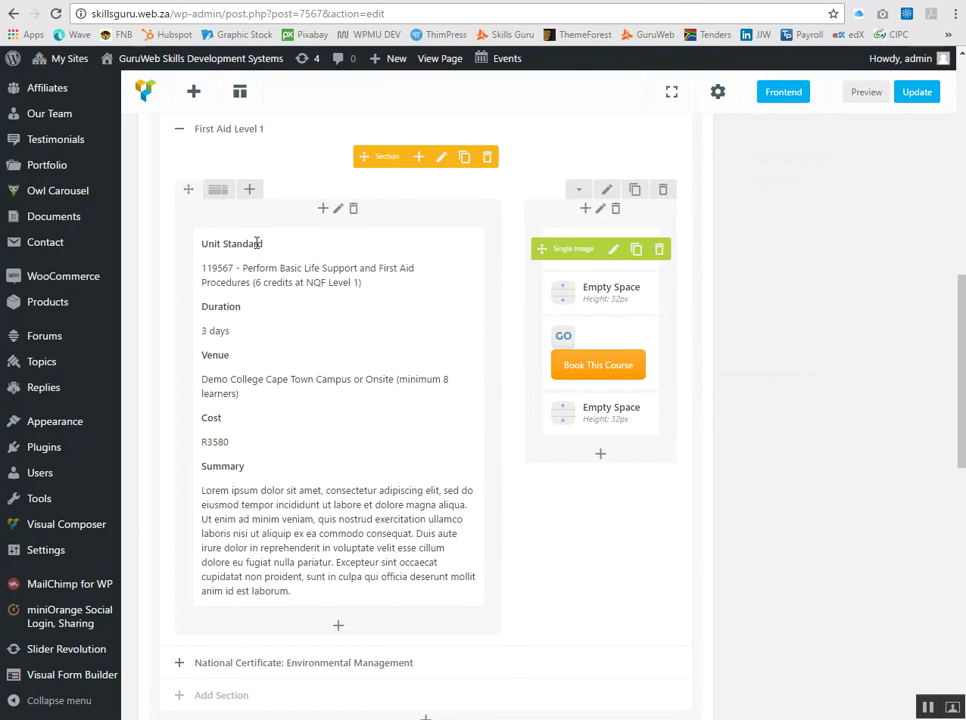
left_click(54, 13)
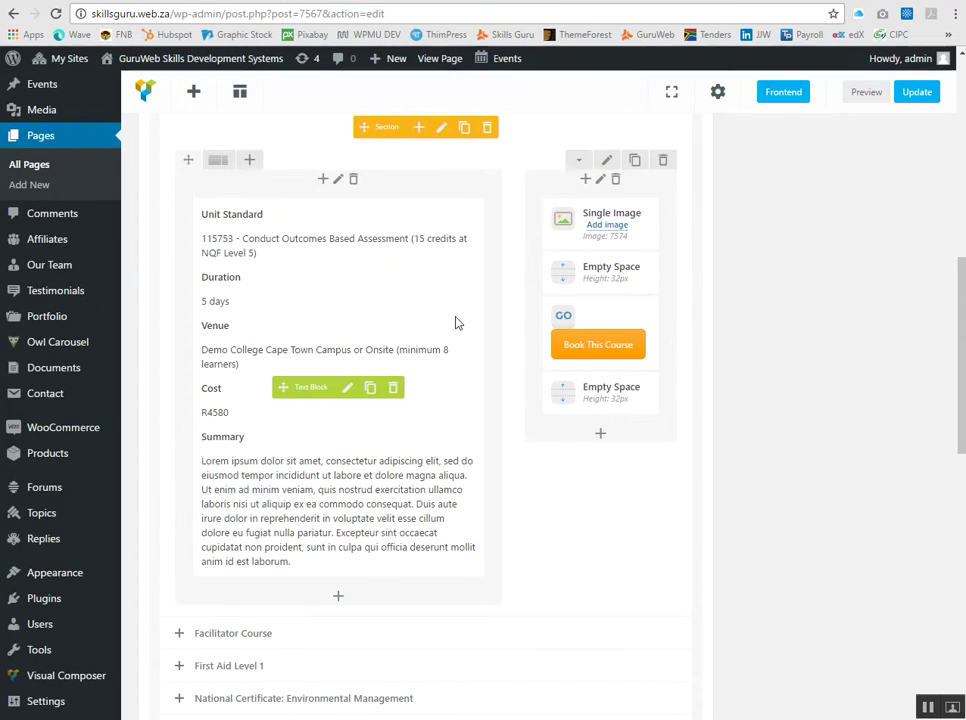
Link the First Aid Level 1 section's Book This Course button to the copied first-aid-level-1-february-2017 address, save it and update the page.
scroll(455, 322, "down", 5)
left_click(229, 369)
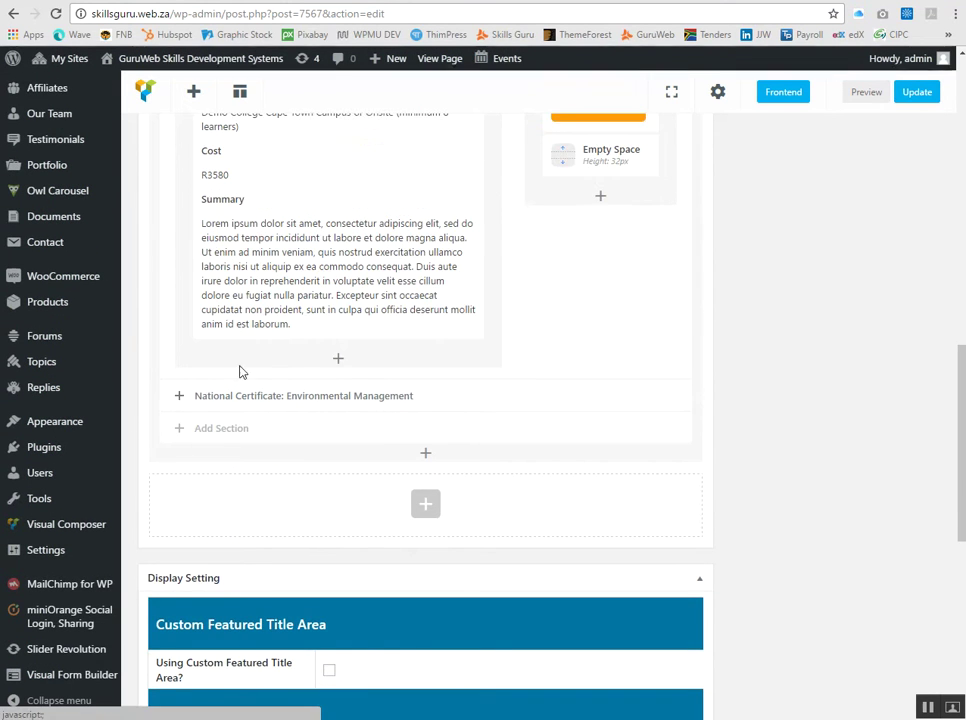
scroll(494, 302, "up", 5)
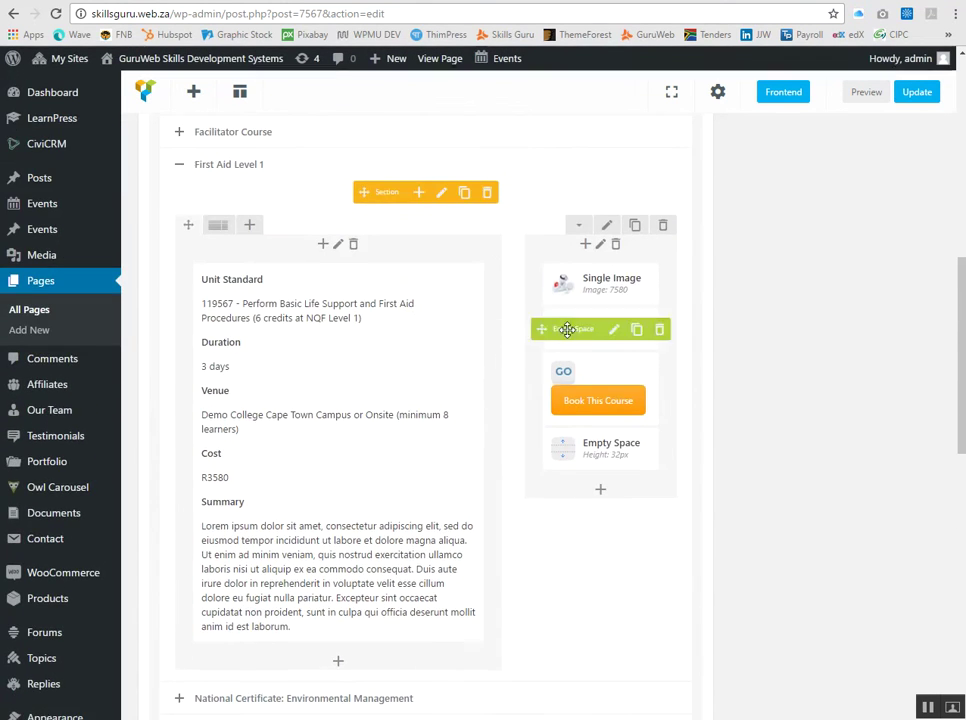
left_click(605, 393)
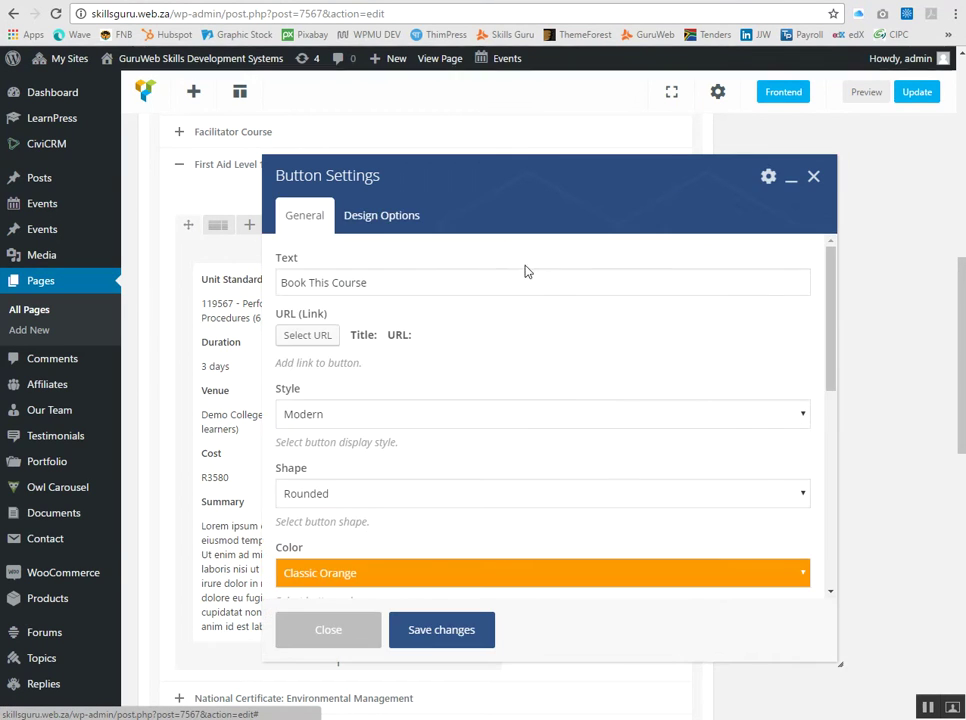
left_click(300, 340)
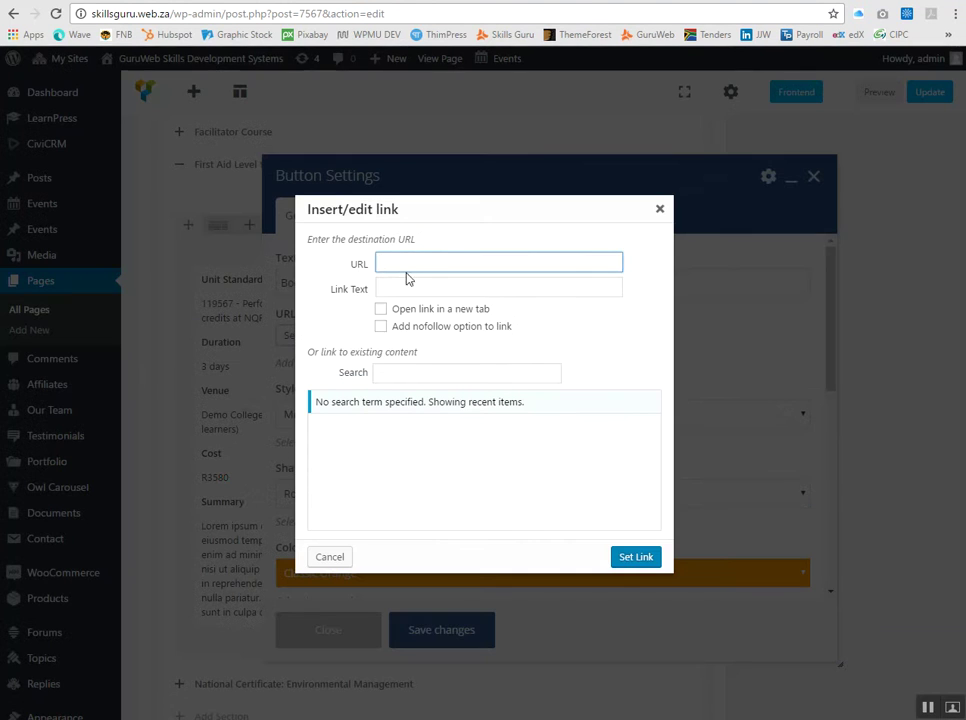
key("ctrl+v")
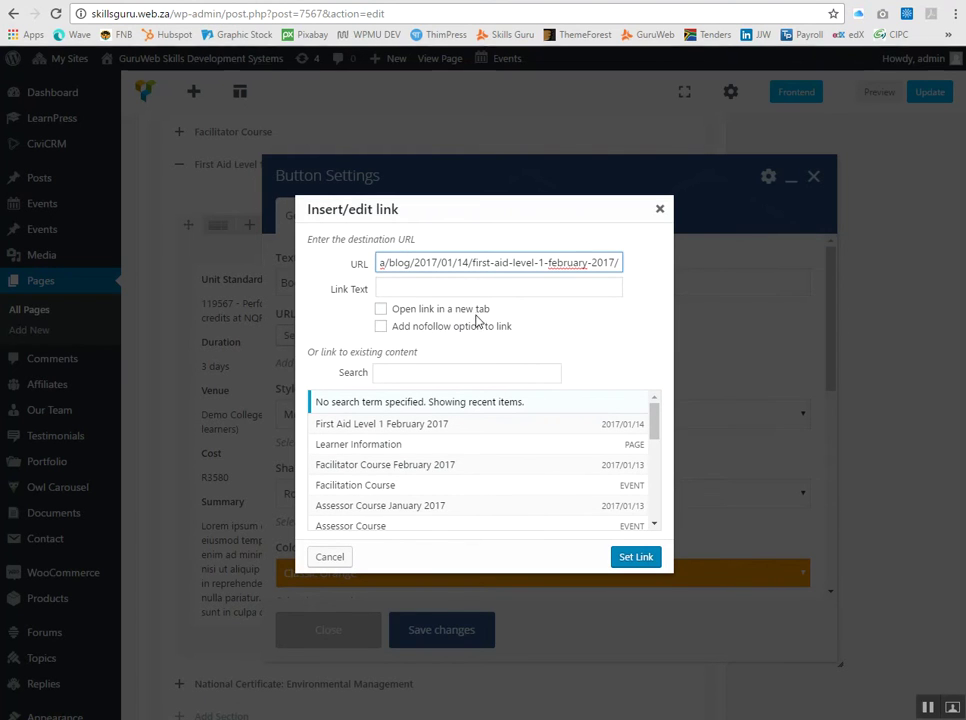
left_click(630, 559)
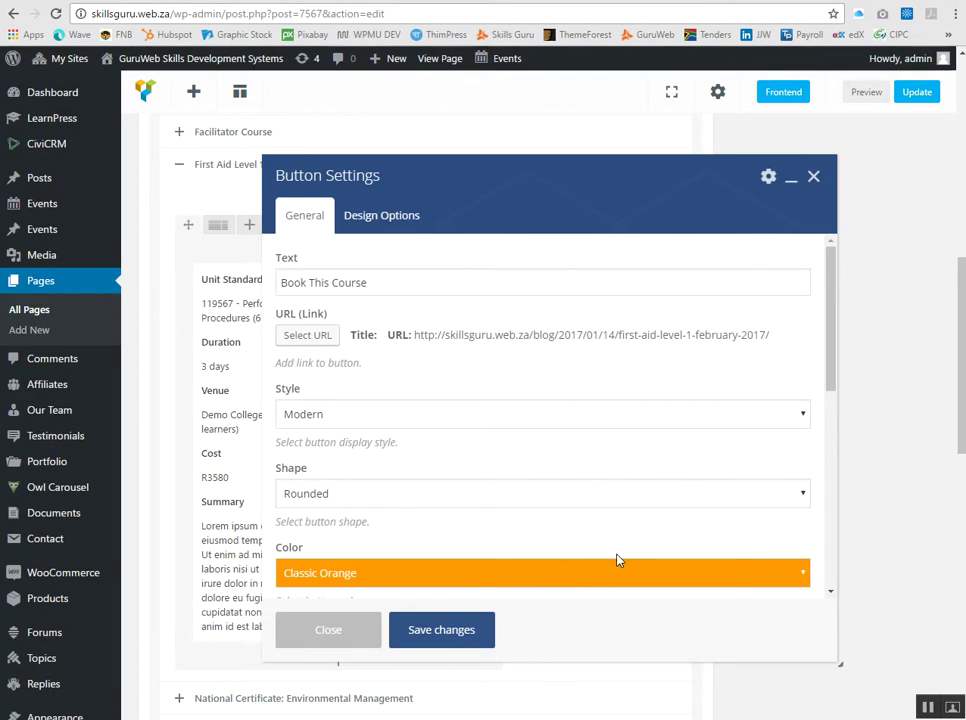
left_click(441, 630)
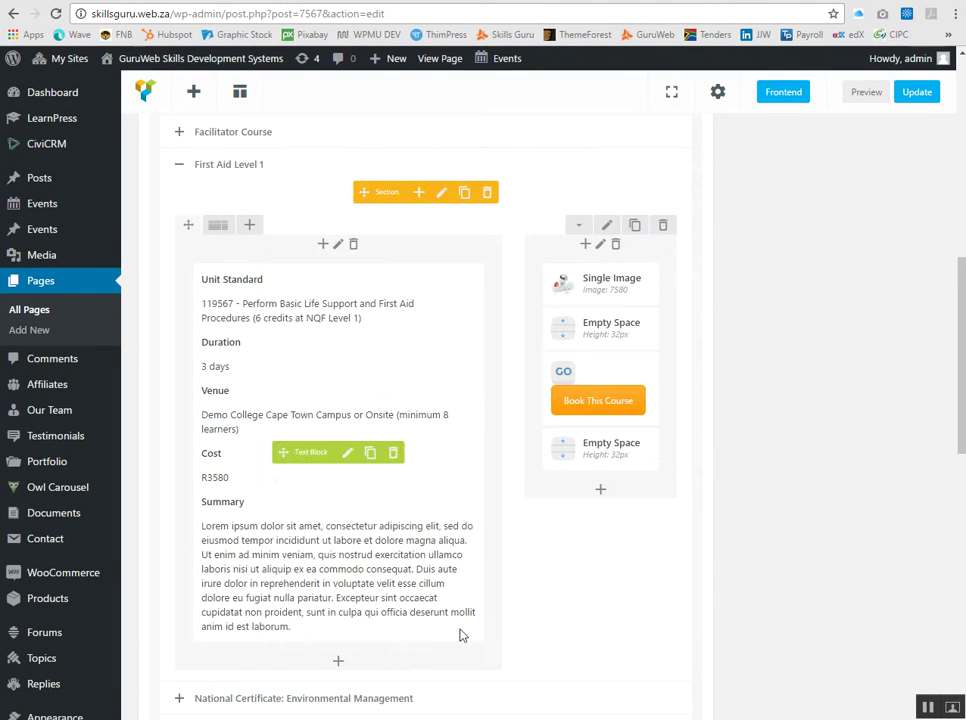
left_click(914, 96)
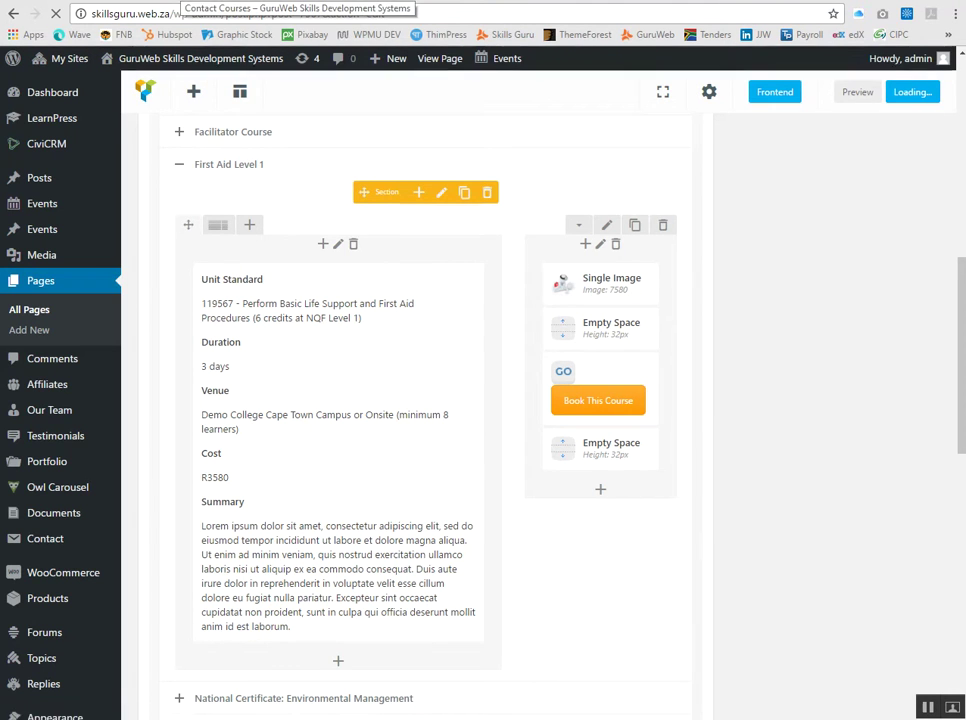
Reload the live Contact Courses page and follow the Book This Course button in its First Aid Level 1 section.
left_click_drag(91, 13, 248, 13)
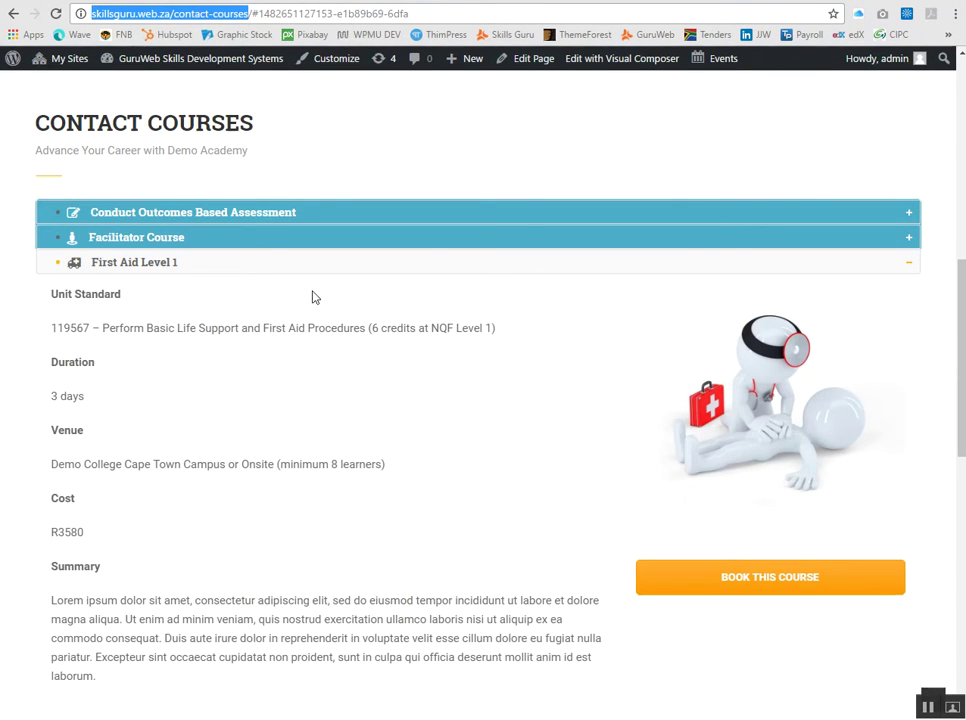
left_click(56, 14)
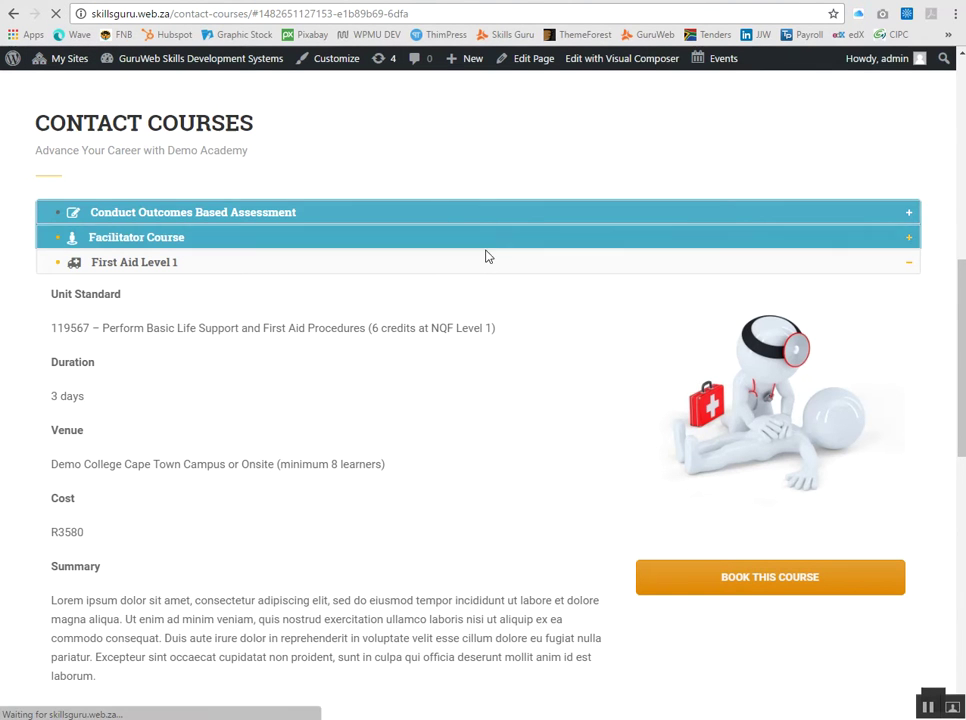
scroll(486, 254, "down", 1)
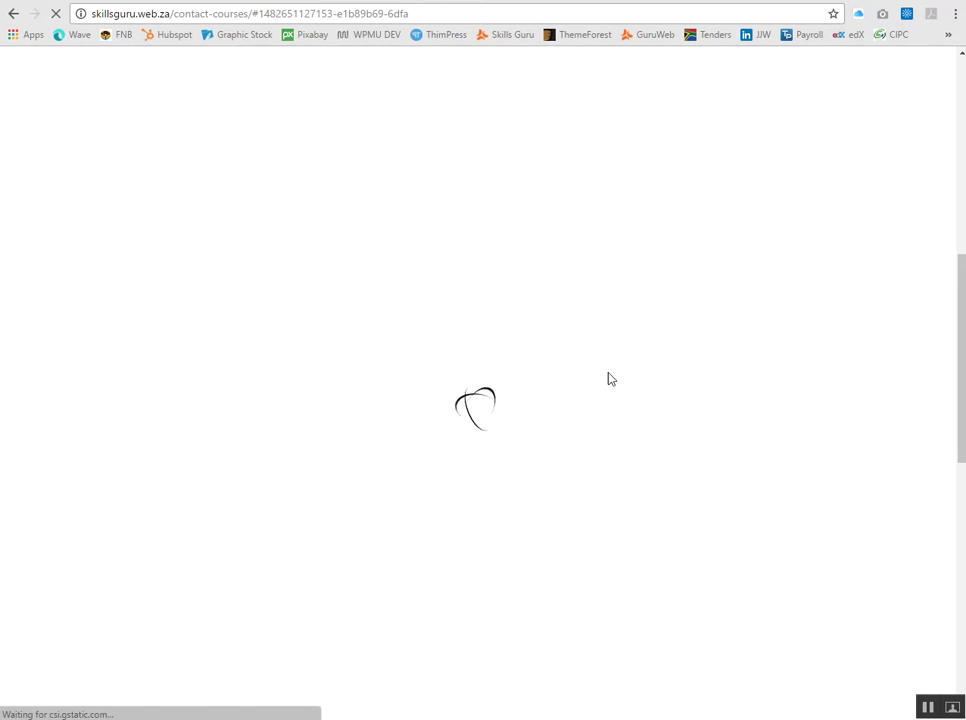
scroll(598, 352, "down", 1)
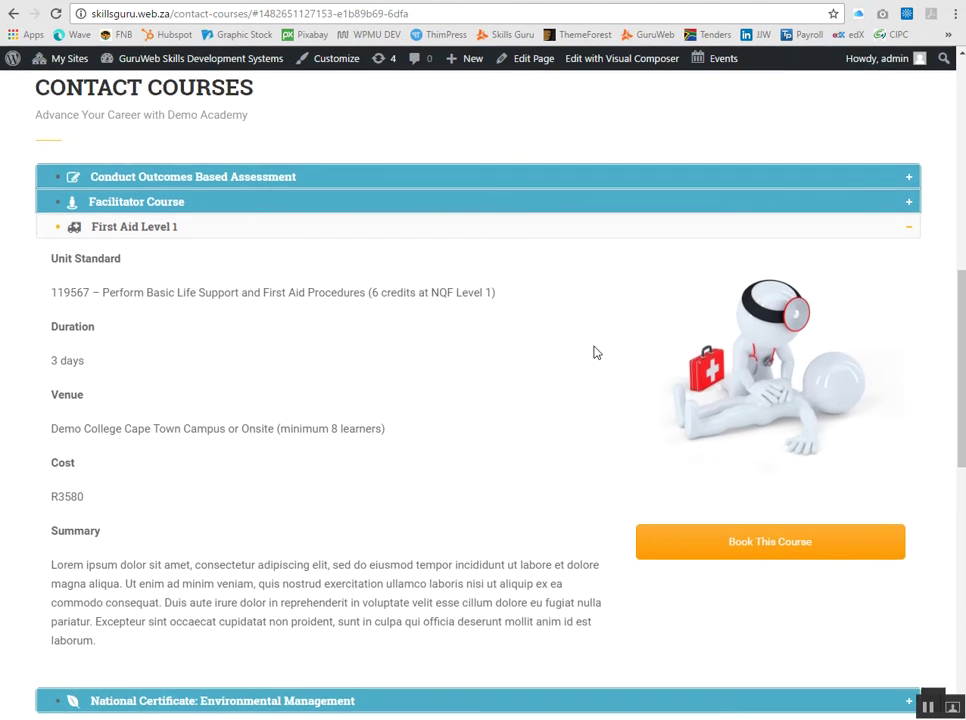
left_click(779, 510)
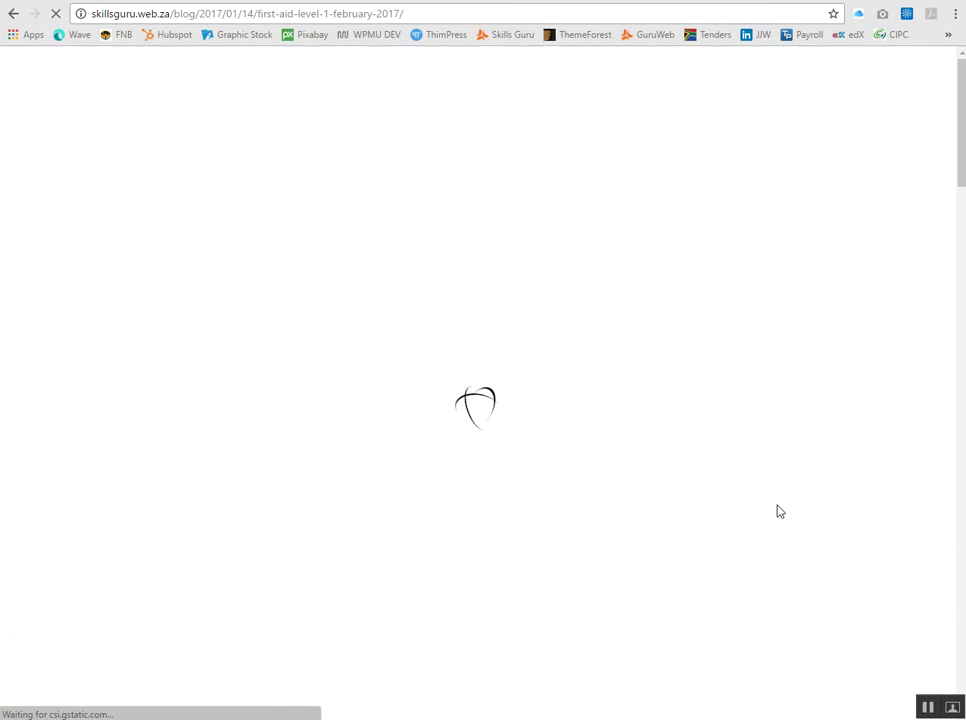
Examine the published First Aid Level 1 February 2017 post, including its enrolment form, payment options and Pay Now button.
scroll(720, 377, "down", 2)
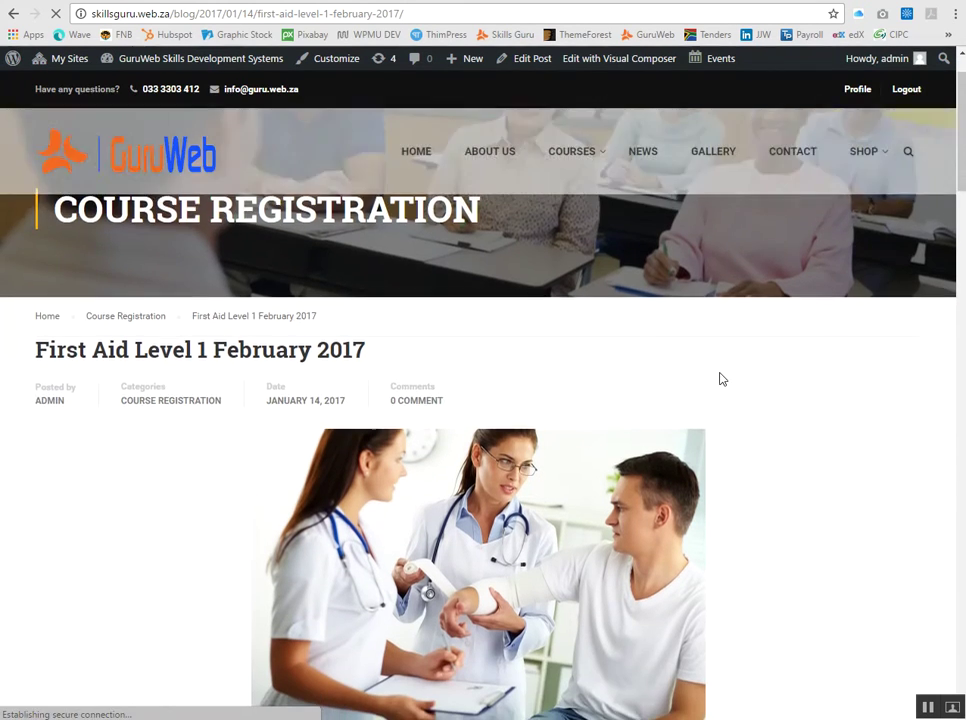
scroll(721, 379, "down", 1)
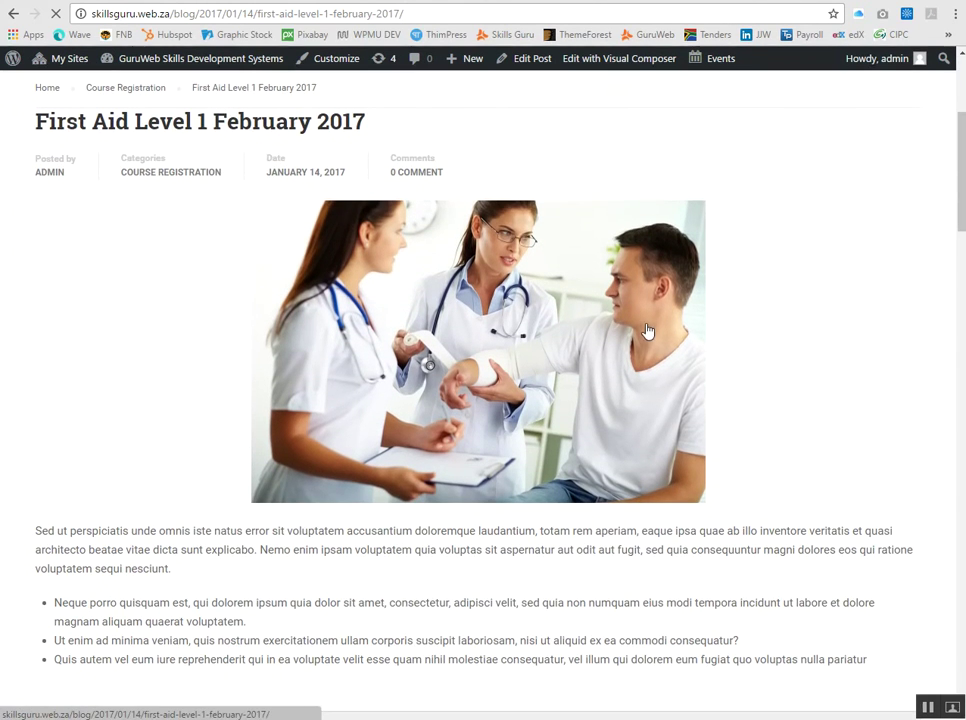
scroll(593, 378, "down", 1)
scroll(496, 513, "down", 4)
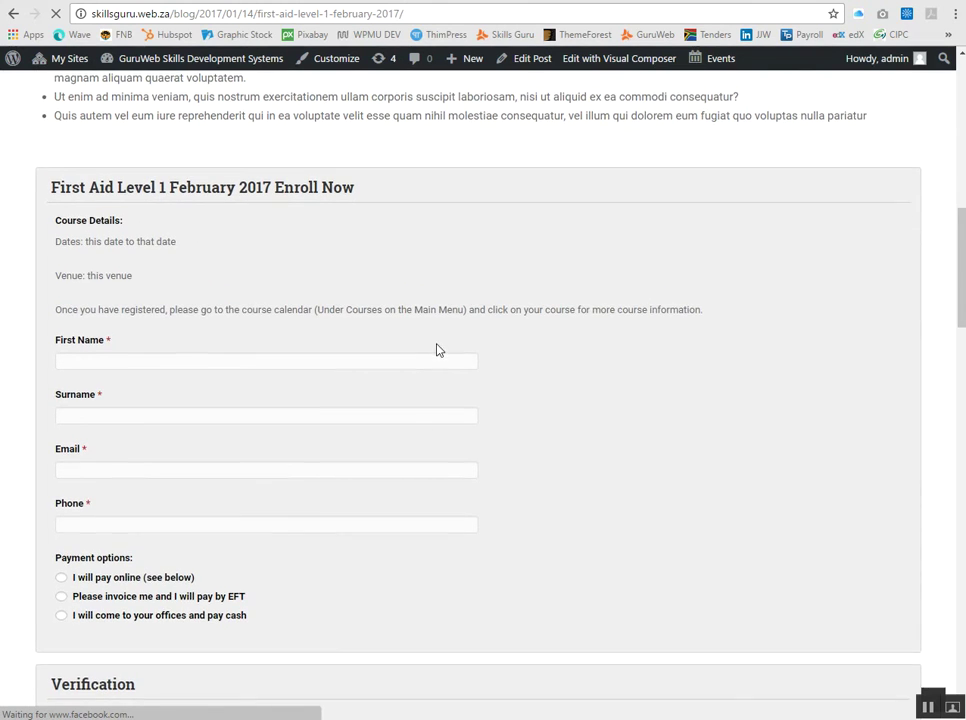
scroll(438, 349, "down", 1)
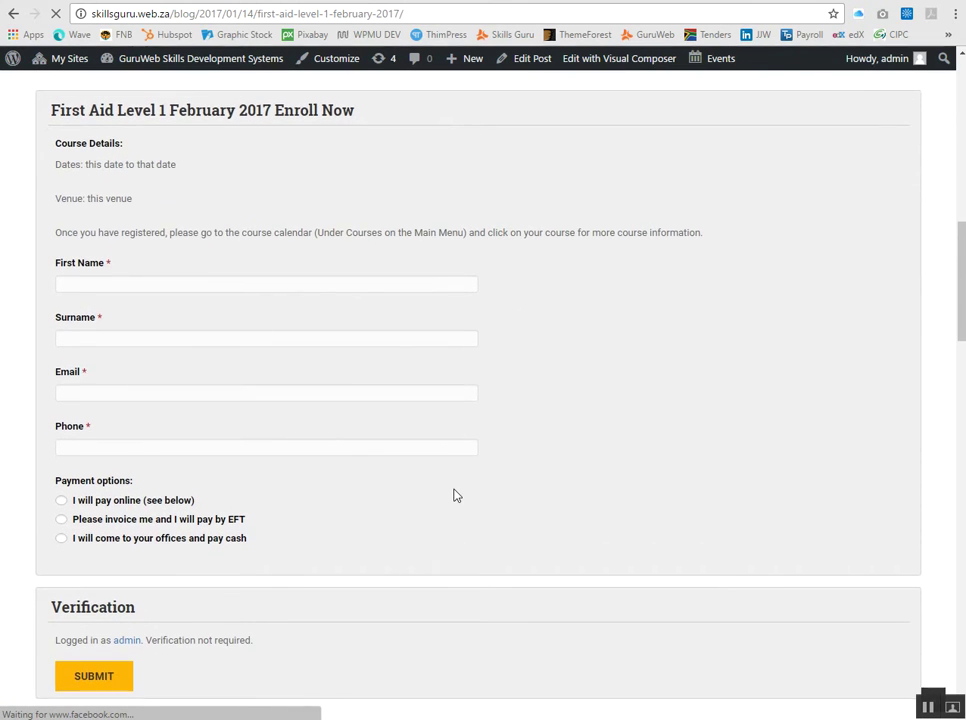
scroll(455, 496, "down", 3)
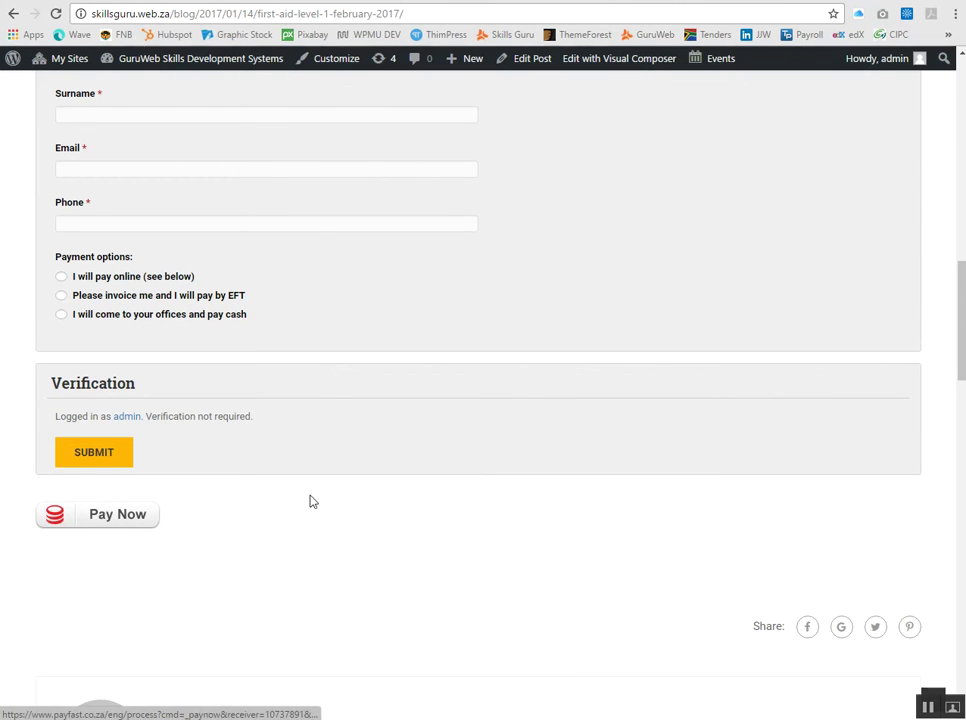
scroll(326, 494, "down", 2)
scroll(379, 442, "up", 1)
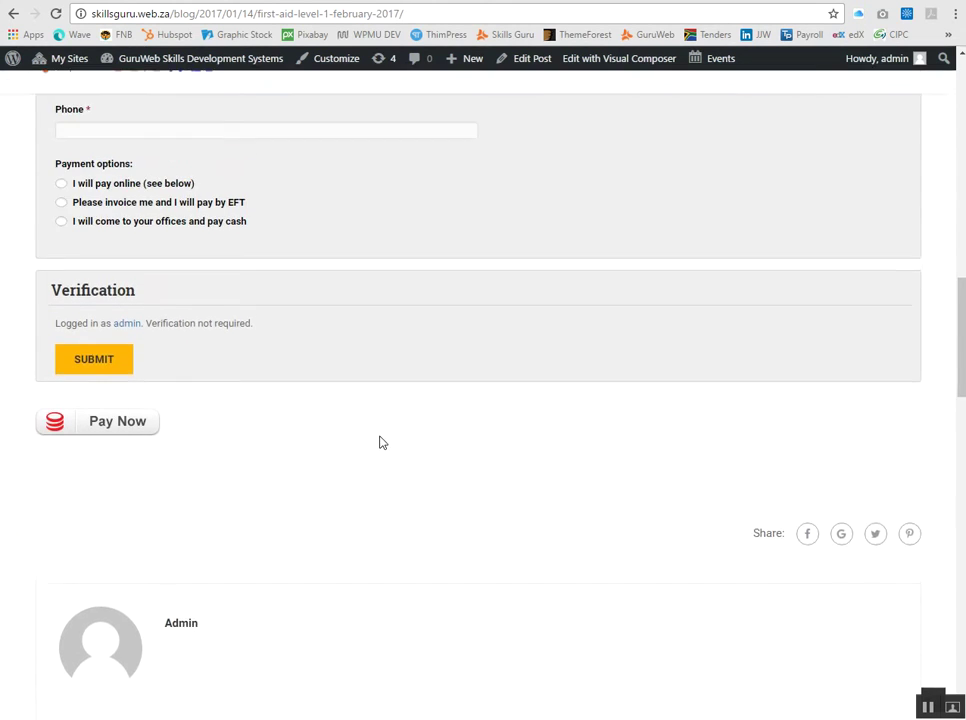
scroll(379, 442, "up", 10)
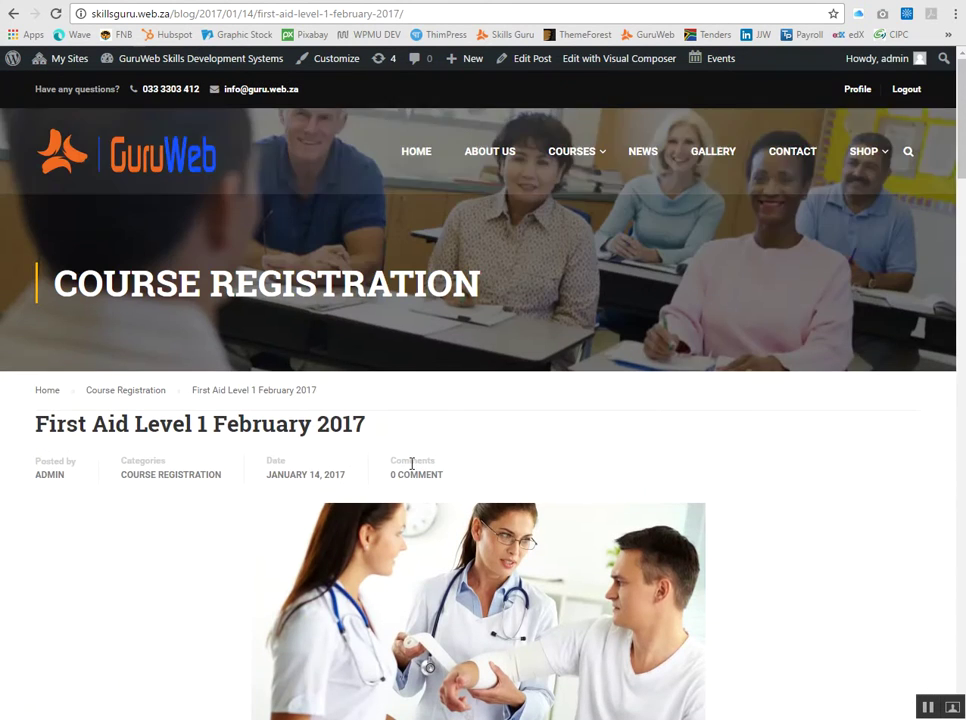
Open the site's Course Registration category page and look through the course posts listed there.
mouse_move(565, 153)
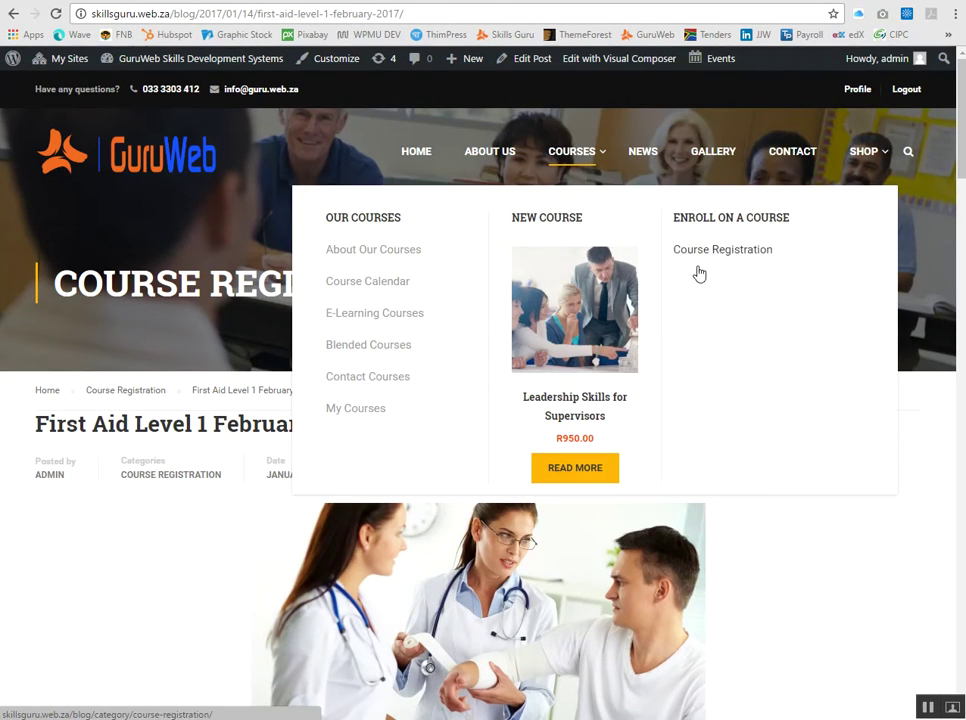
left_click(702, 256)
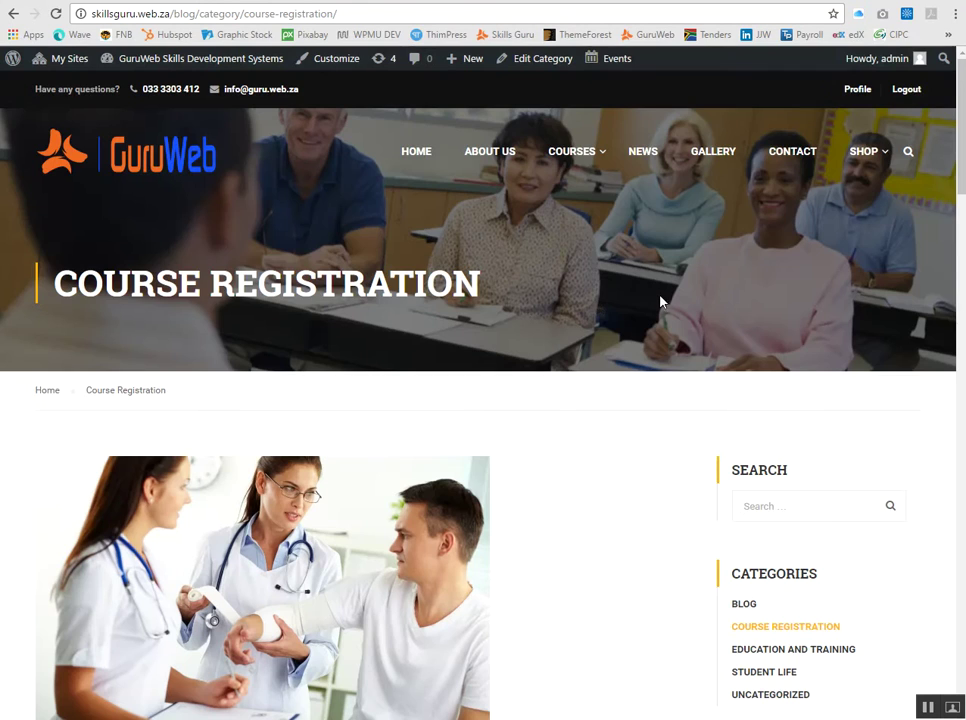
scroll(588, 323, "down", 4)
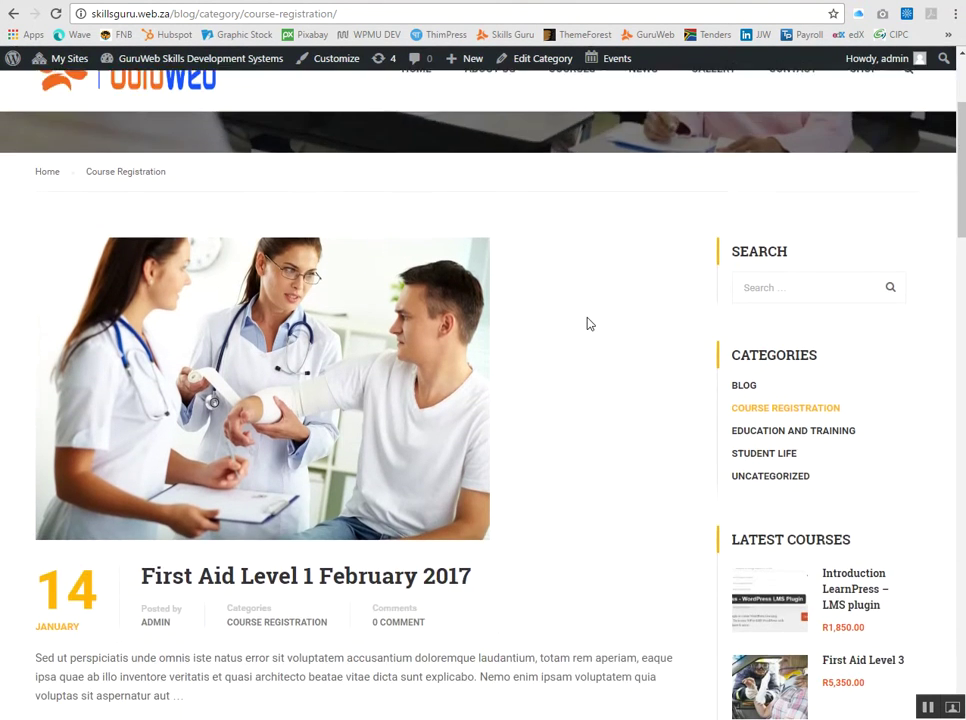
scroll(588, 323, "down", 1)
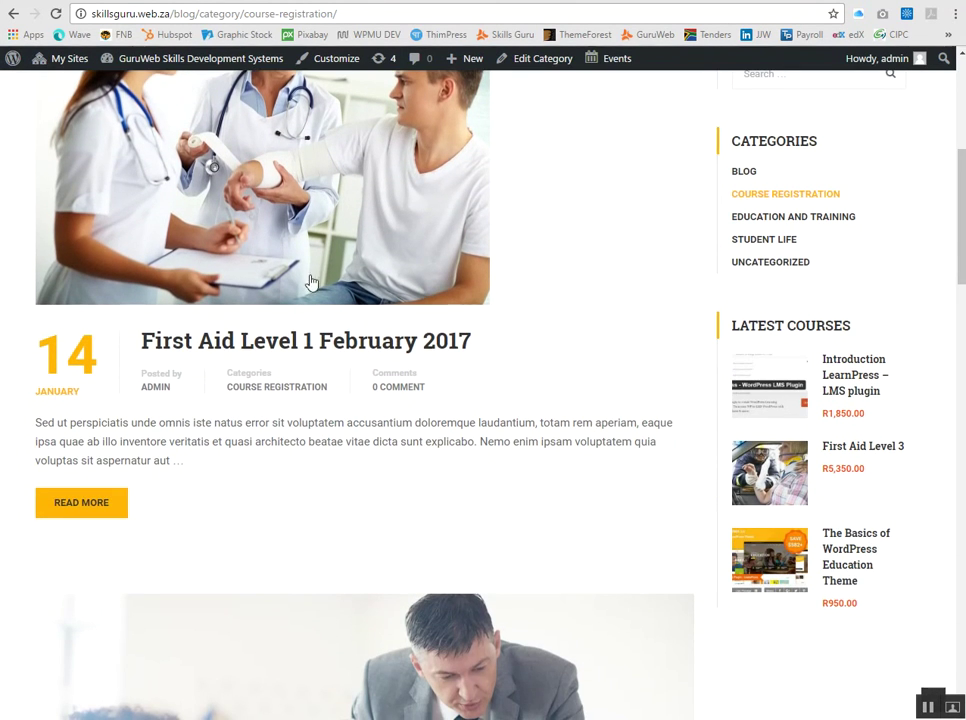
scroll(537, 267, "down", 5)
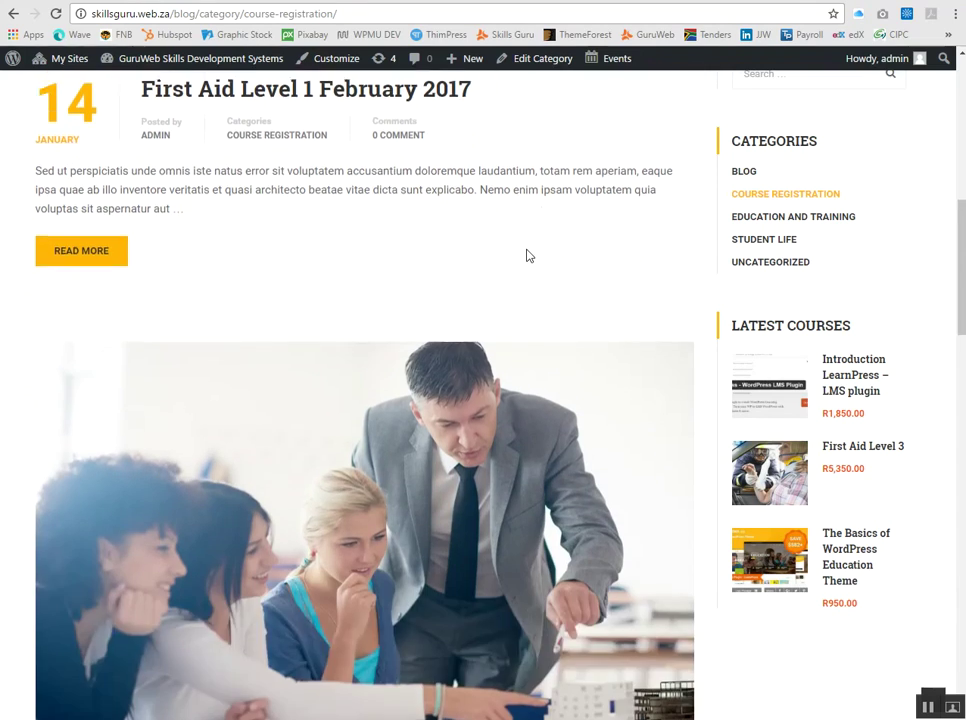
scroll(527, 260, "down", 12)
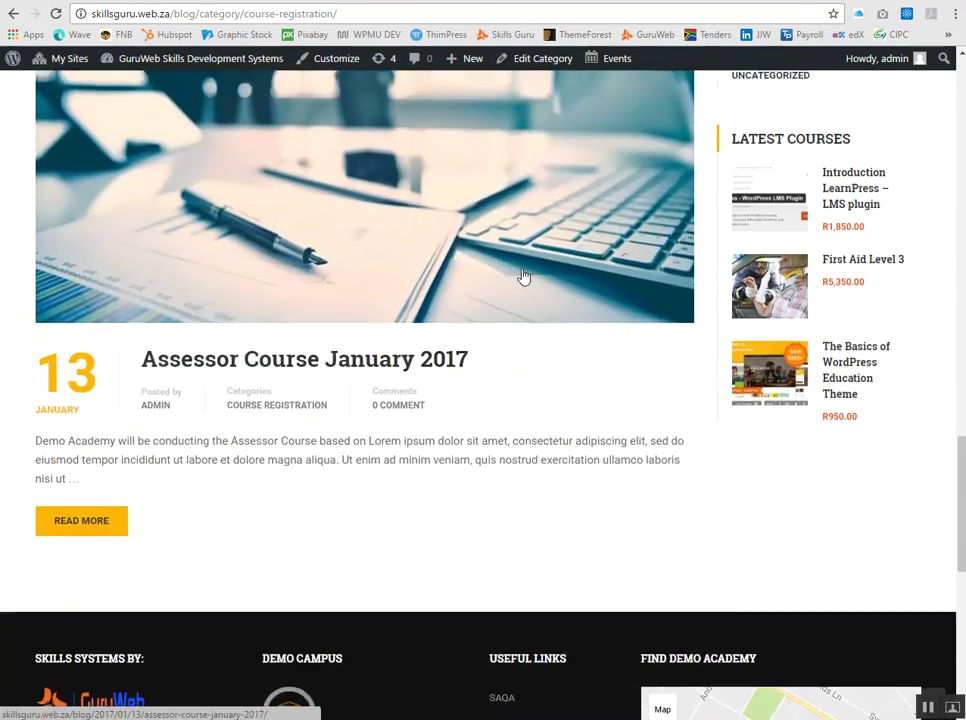
scroll(521, 278, "up", 12)
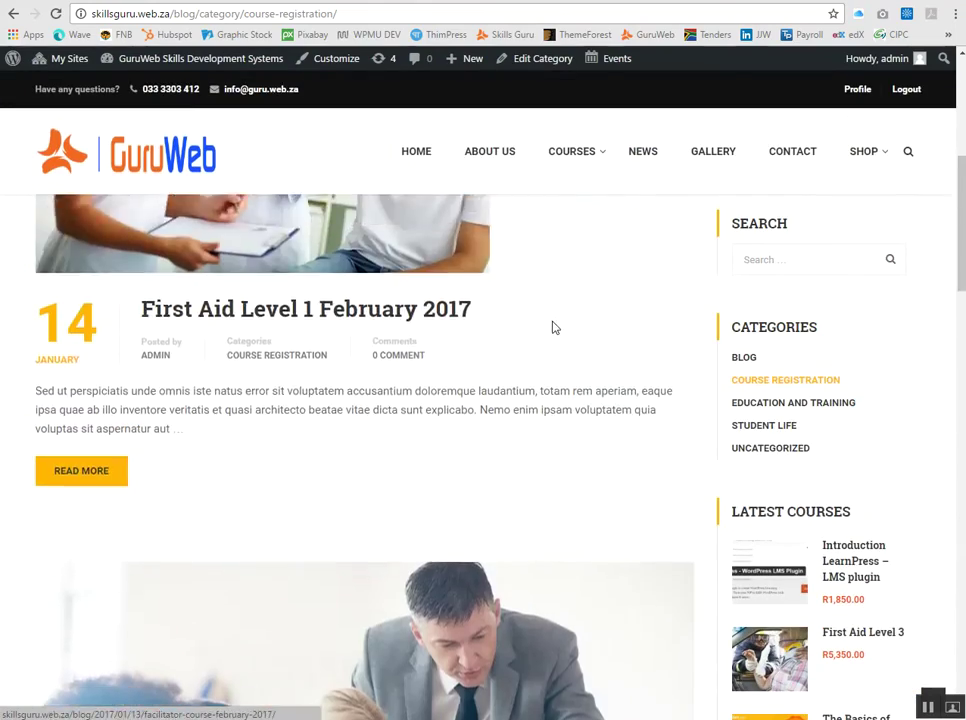
scroll(557, 345, "up", 3)
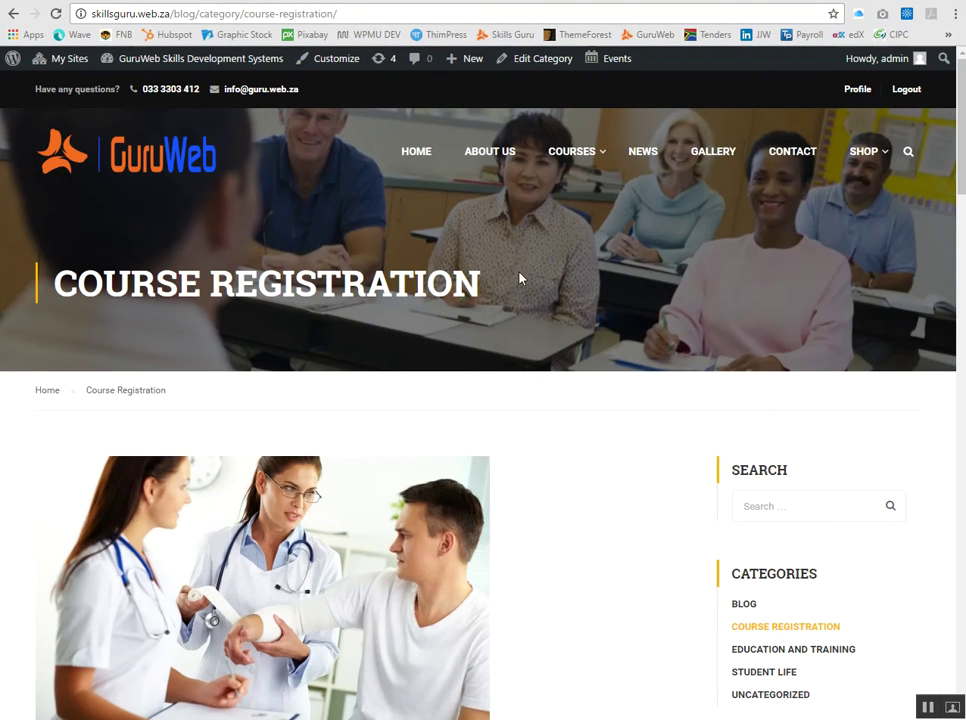
mouse_move(590, 158)
scroll(563, 381, "down", 4)
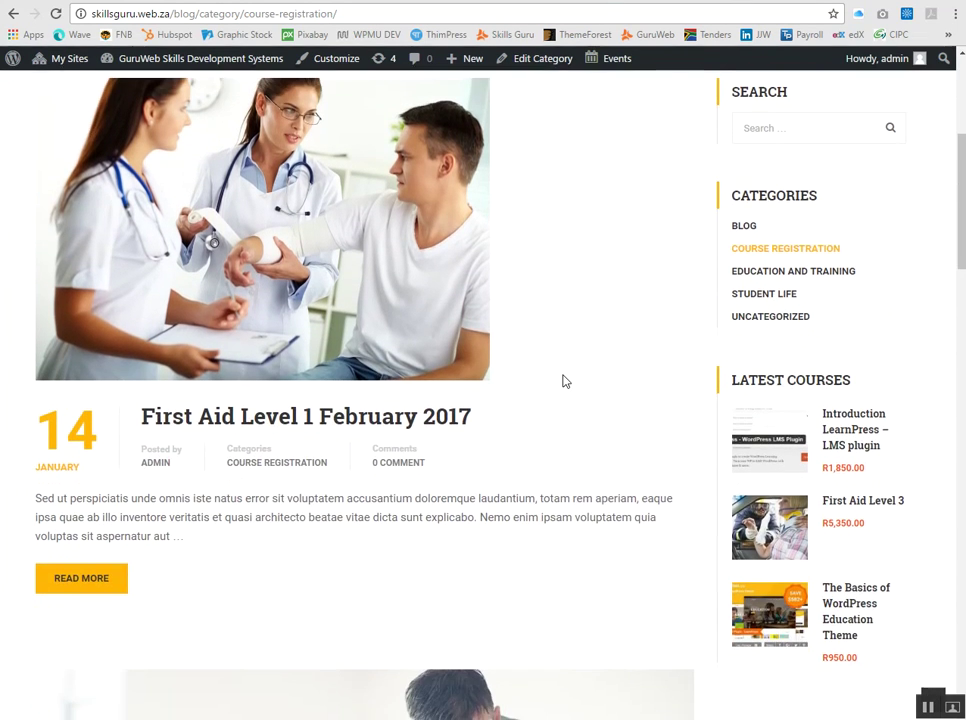
scroll(565, 382, "up", 3)
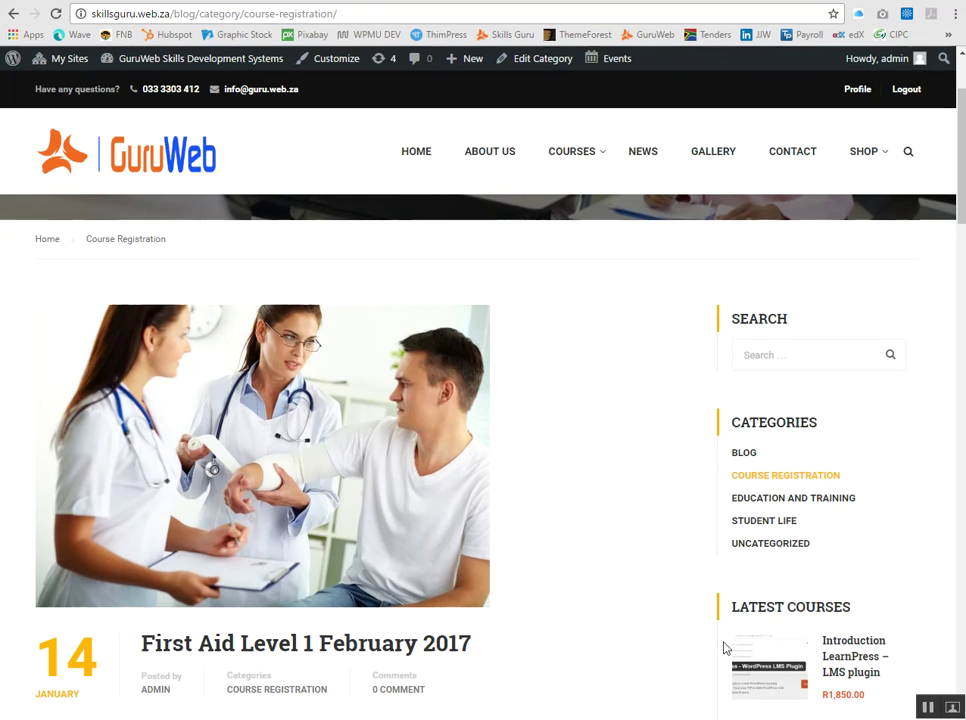